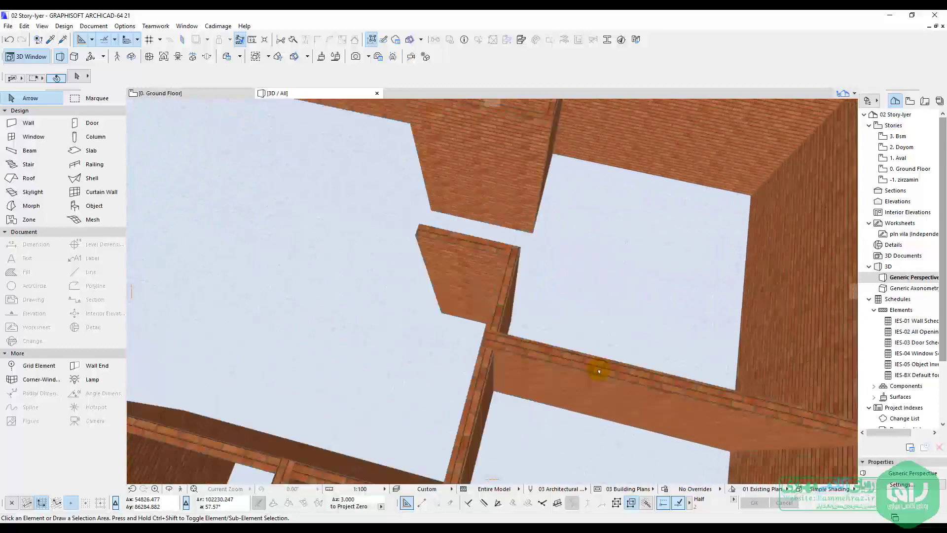
pyautogui.click(331, 350)
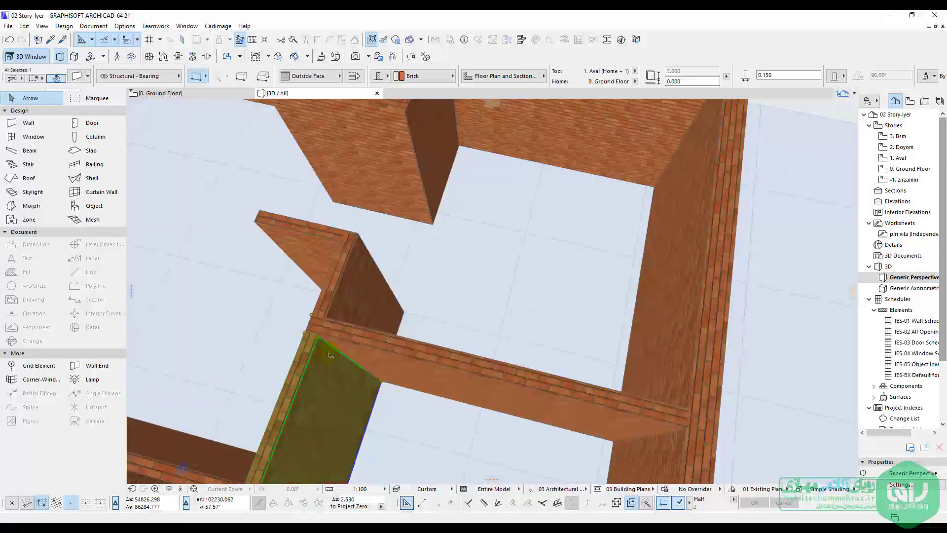
pyautogui.press('Escape')
pyautogui.moveTo(316, 331); pyautogui.dragTo(444, 377, button='middle')
pyautogui.click(466, 362)
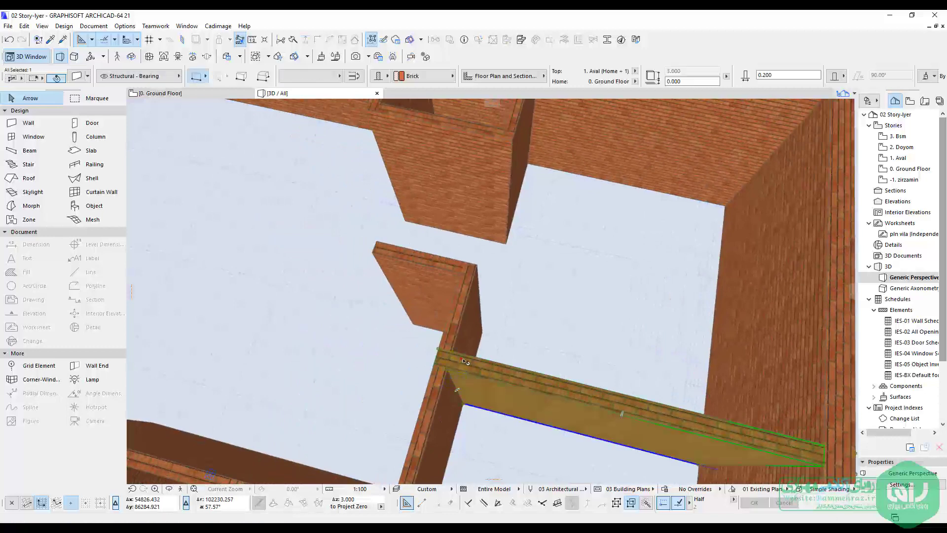
pyautogui.click(437, 350)
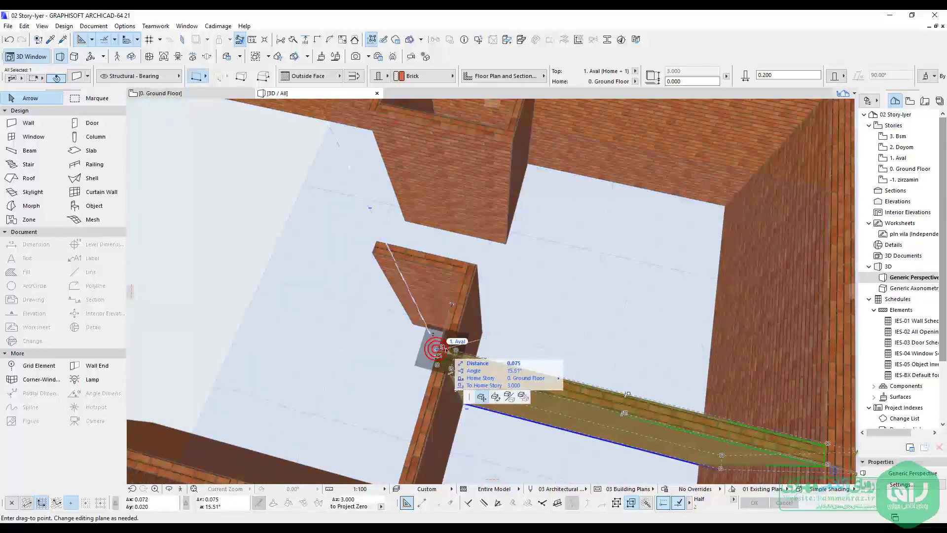
pyautogui.press('Escape')
pyautogui.press('Escape')
# Examine the interior partition walls in the 3D view and on the Ground Floor plan
pyautogui.keyDown('shift'); pyautogui.moveTo(441, 349); pyautogui.dragTo(448, 325, button='middle'); pyautogui.keyUp('shift')
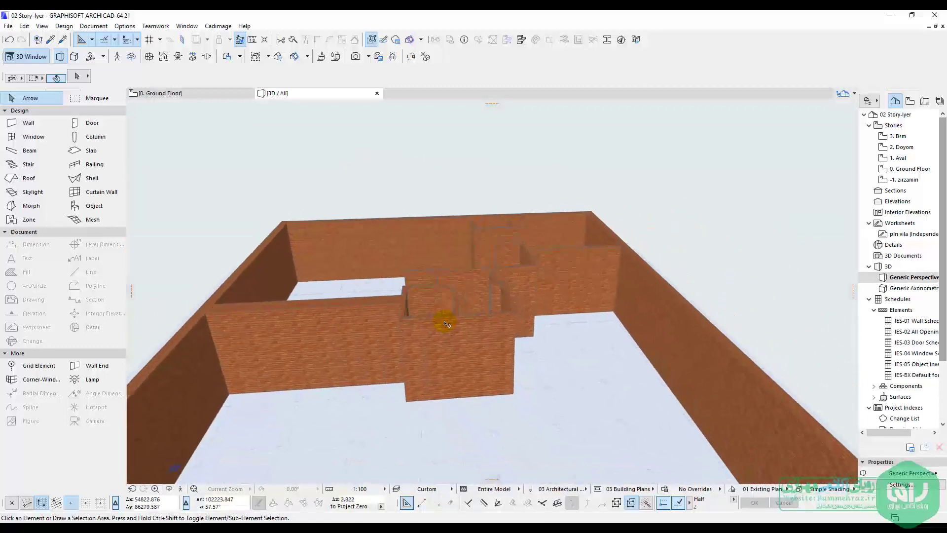
pyautogui.keyDown('shift'); pyautogui.moveTo(421, 281); pyautogui.dragTo(416, 321, button='middle'); pyautogui.keyUp('shift')
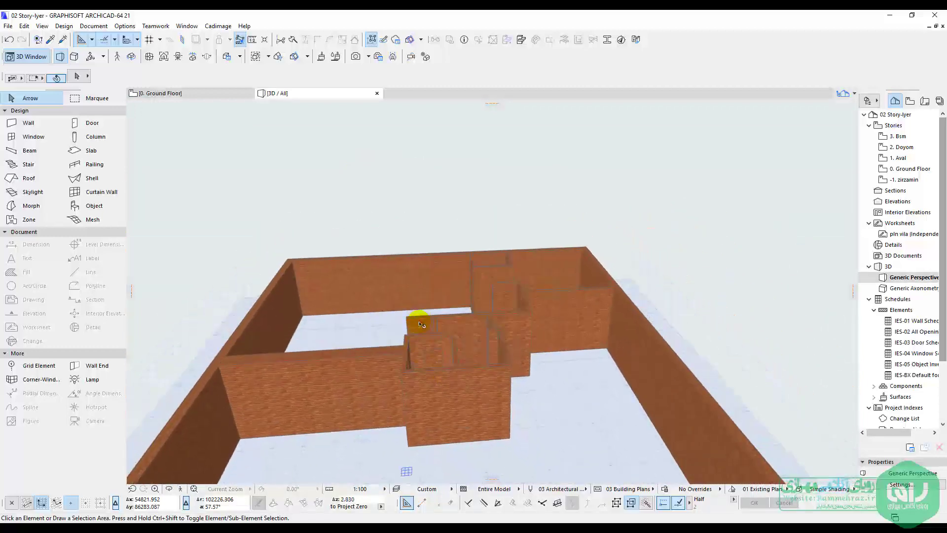
pyautogui.press('F2')
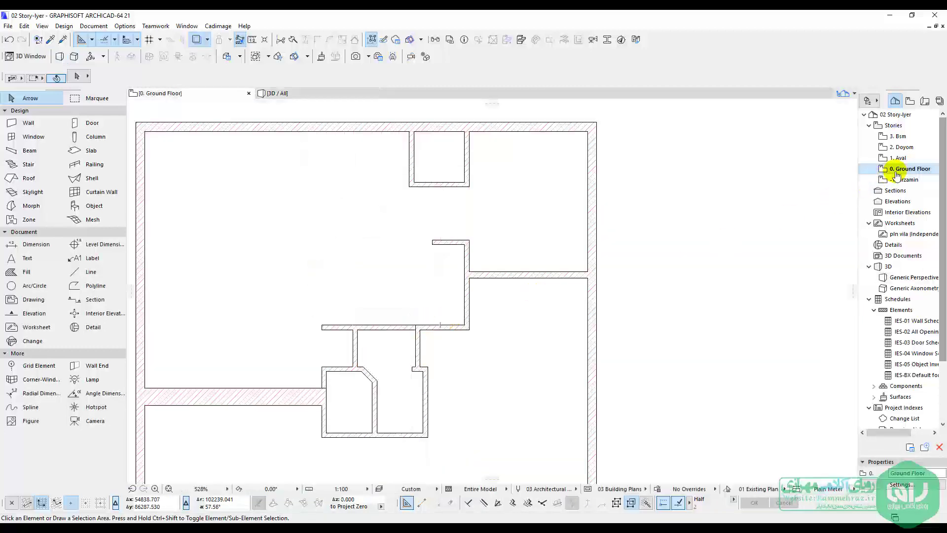
pyautogui.scroll(-3, 405, 336)
pyautogui.scroll(2, 372, 363)
pyautogui.scroll(4, 374, 365)
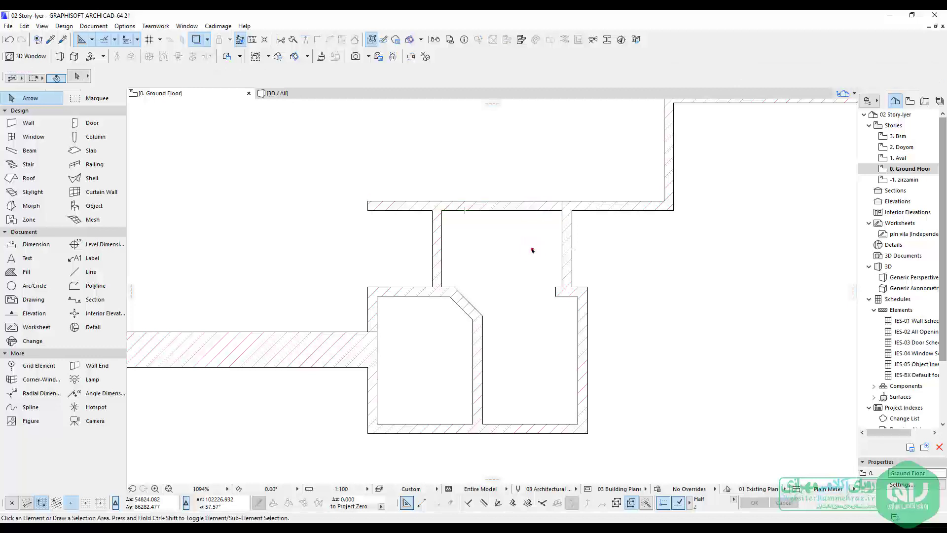
pyautogui.scroll(-2, 531, 254)
pyautogui.scroll(-4, 530, 255)
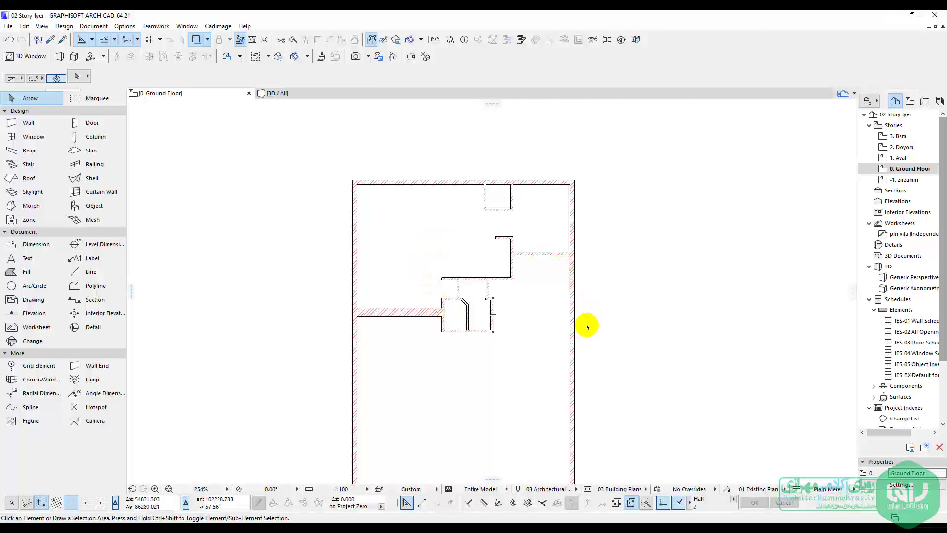
# Apply the 02 Drafting layer combination to the 3D view
pyautogui.press('F3')
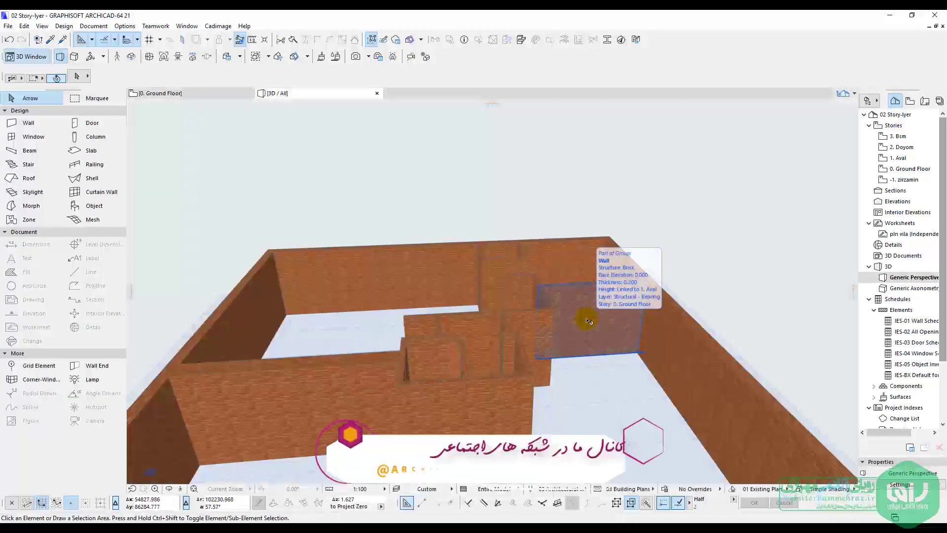
pyautogui.hotkey('ctrl', 'l')
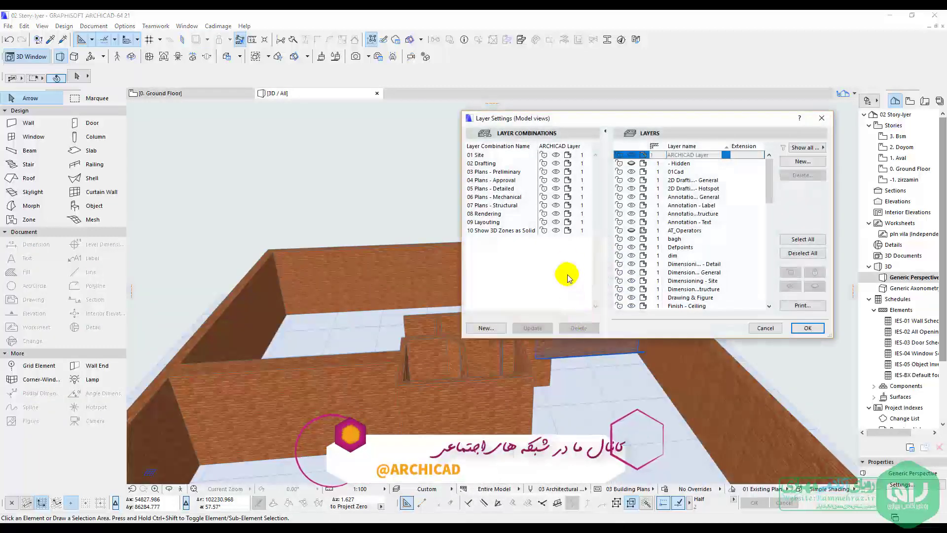
pyautogui.click(504, 166)
pyautogui.click(503, 166)
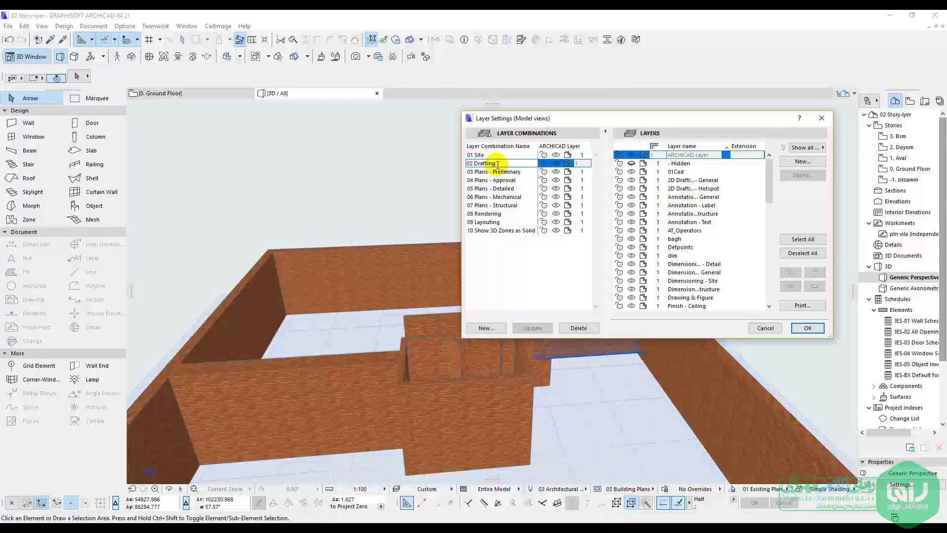
pyautogui.click(807, 328)
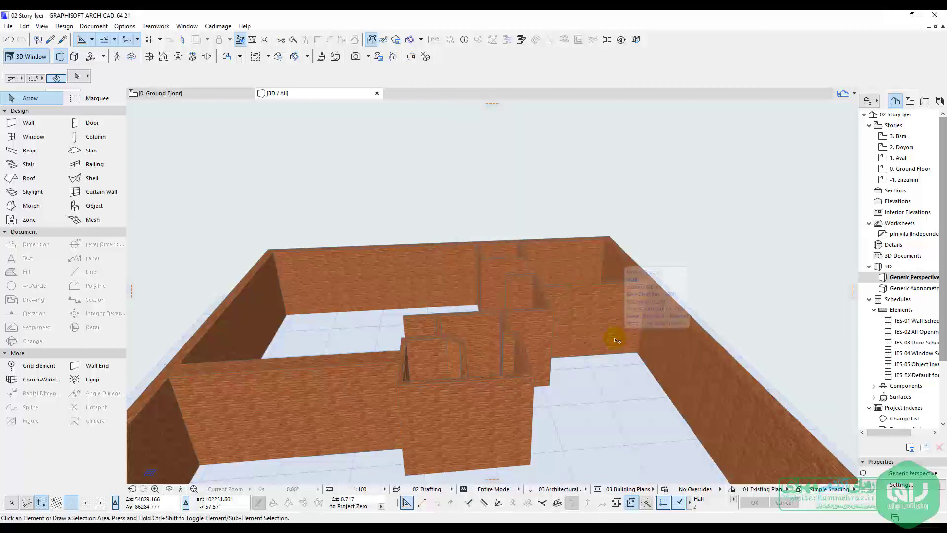
# Apply the 02 Drafting layer combination to the Ground Floor plan
pyautogui.press('F2')
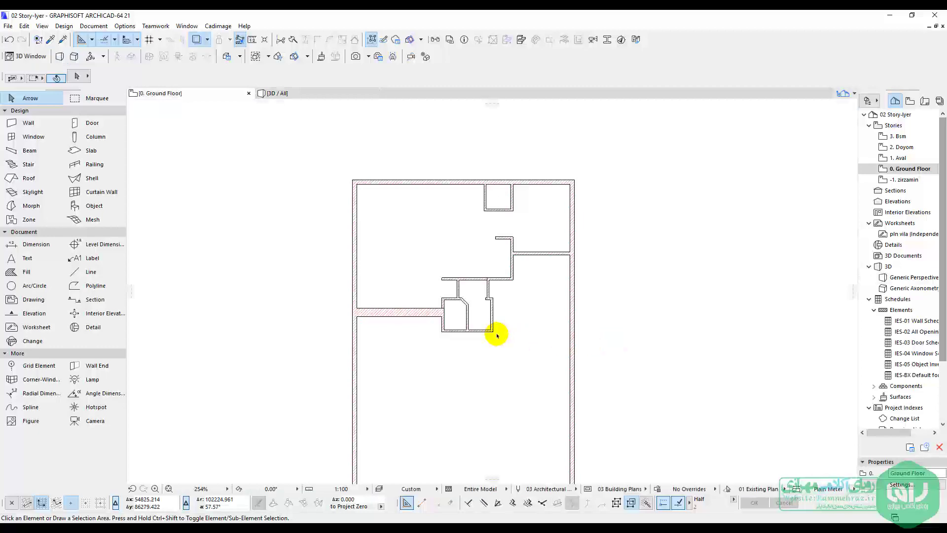
pyautogui.hotkey('ctrl', 'l')
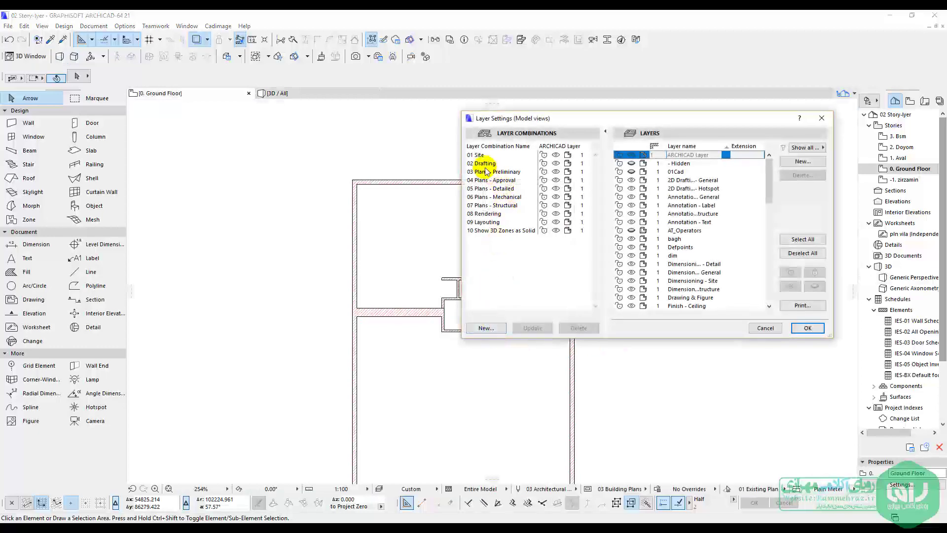
pyautogui.click(481, 164)
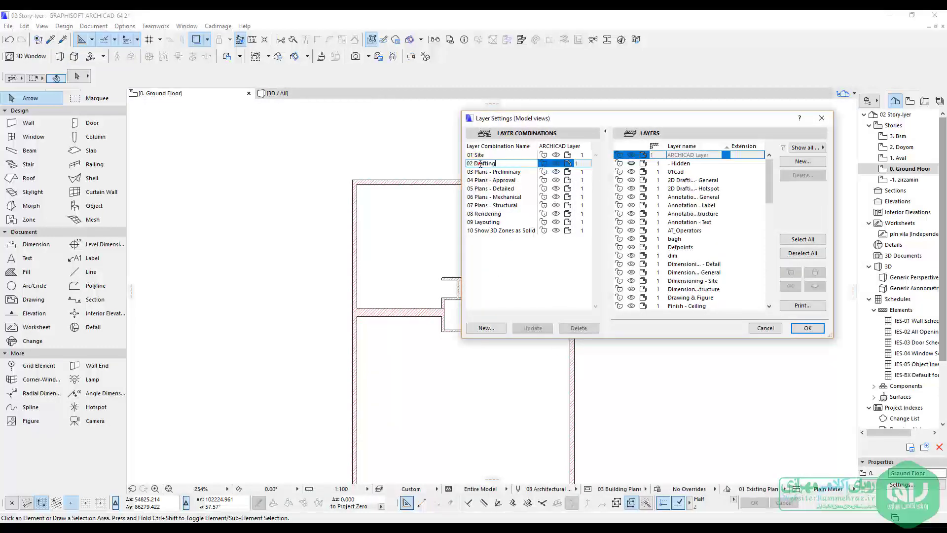
pyautogui.click(674, 180)
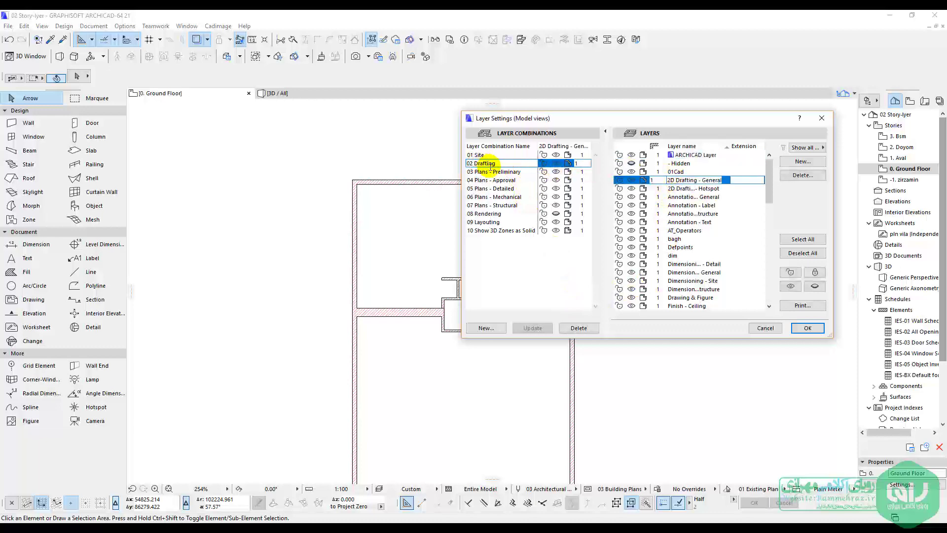
pyautogui.click(808, 327)
# Activate the Door tool on the Ground Floor plan and look through the door favorites in the Openings folder
pyautogui.scroll(2, 431, 286)
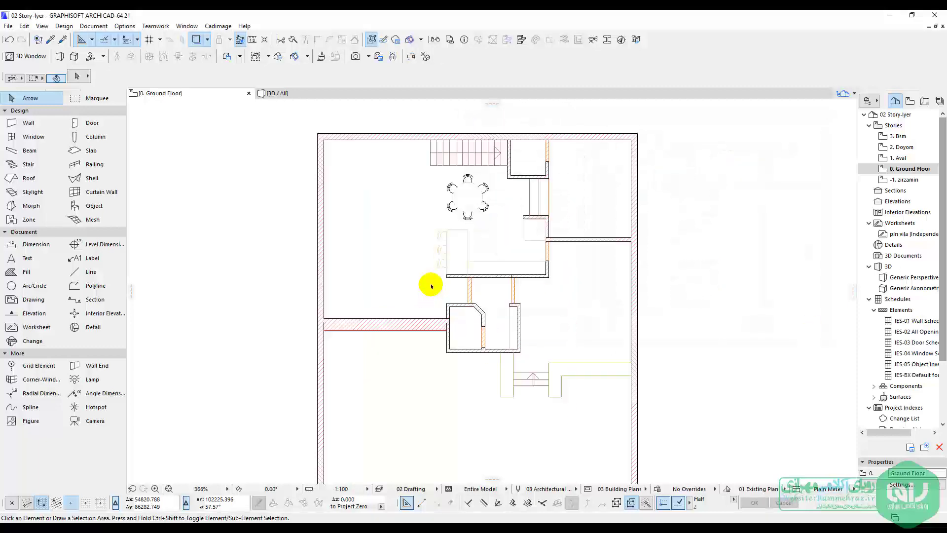
pyautogui.scroll(3, 431, 286)
pyautogui.scroll(-3, 444, 295)
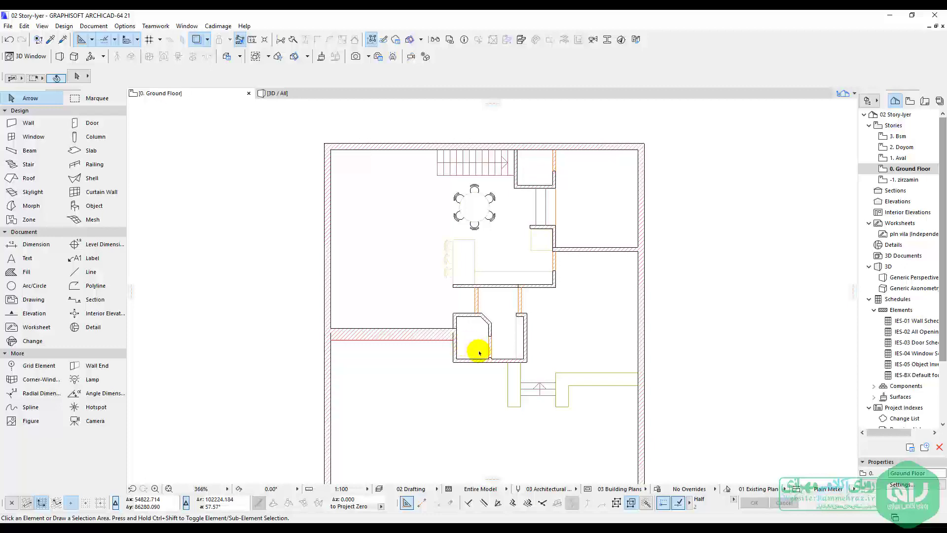
pyautogui.scroll(4, 543, 362)
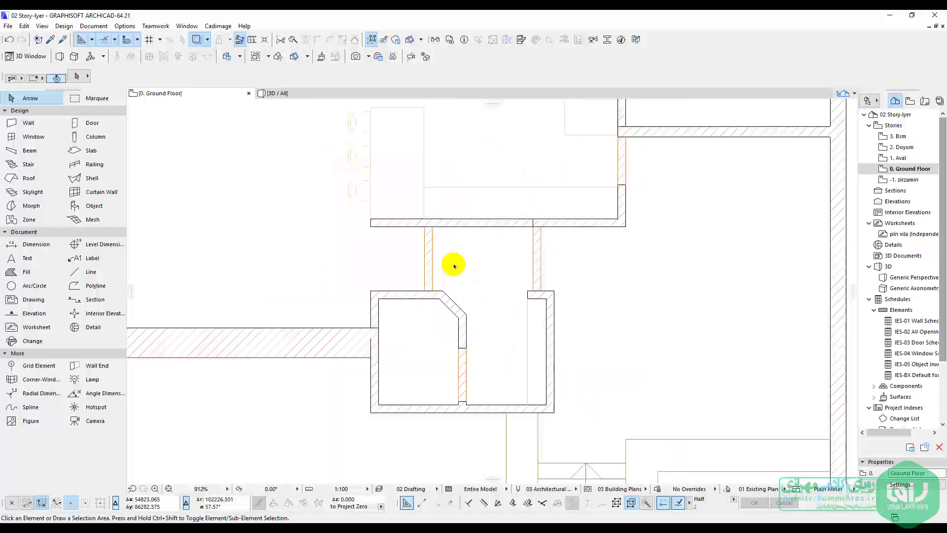
pyautogui.scroll(-3, 454, 266)
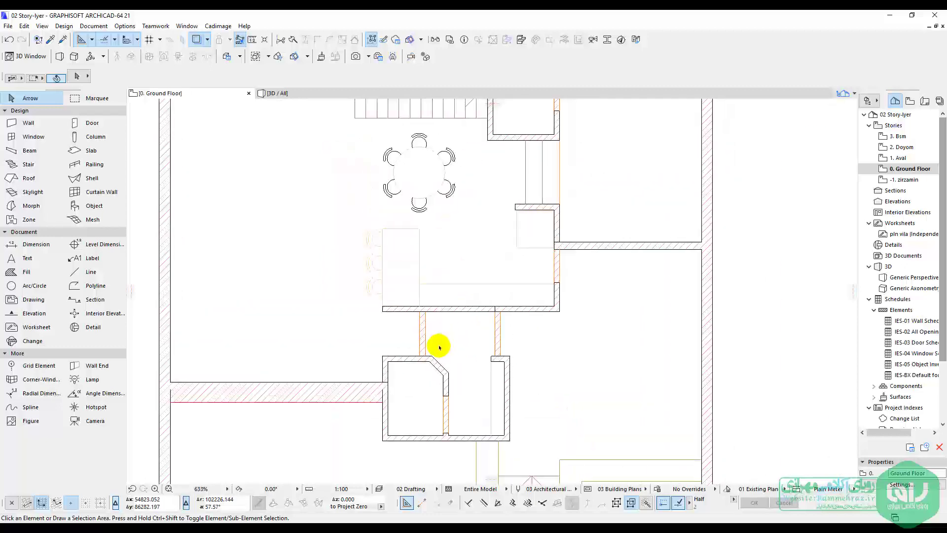
pyautogui.click(92, 124)
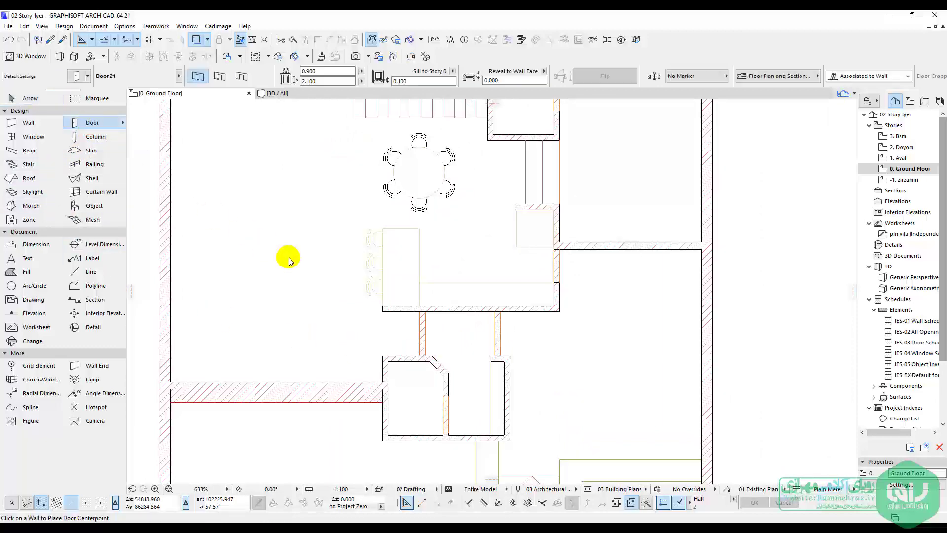
pyautogui.hotkey('ctrl', 't')
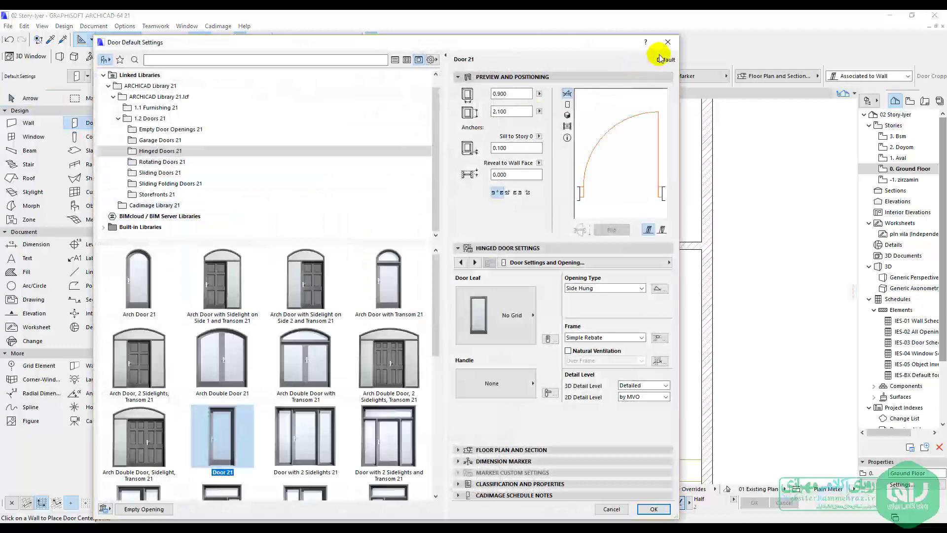
pyautogui.click(666, 43)
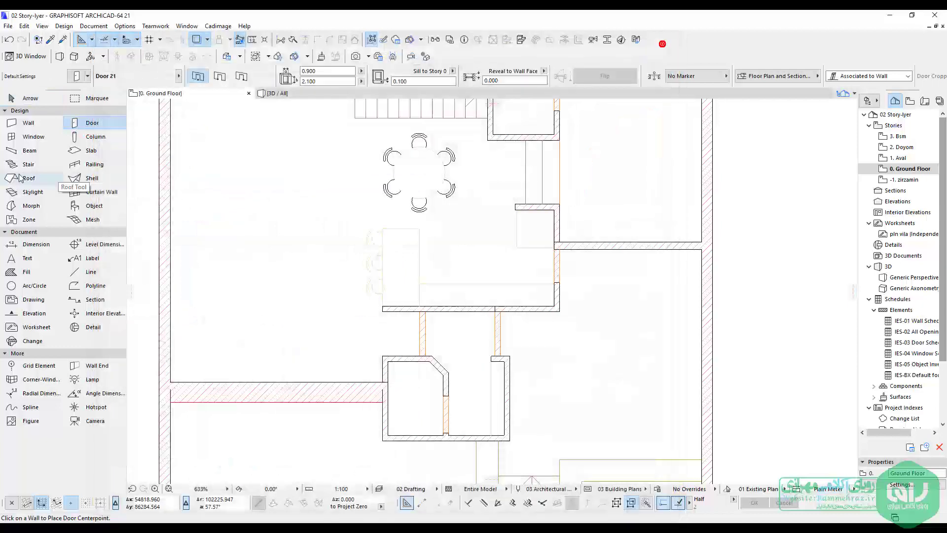
pyautogui.click(123, 124)
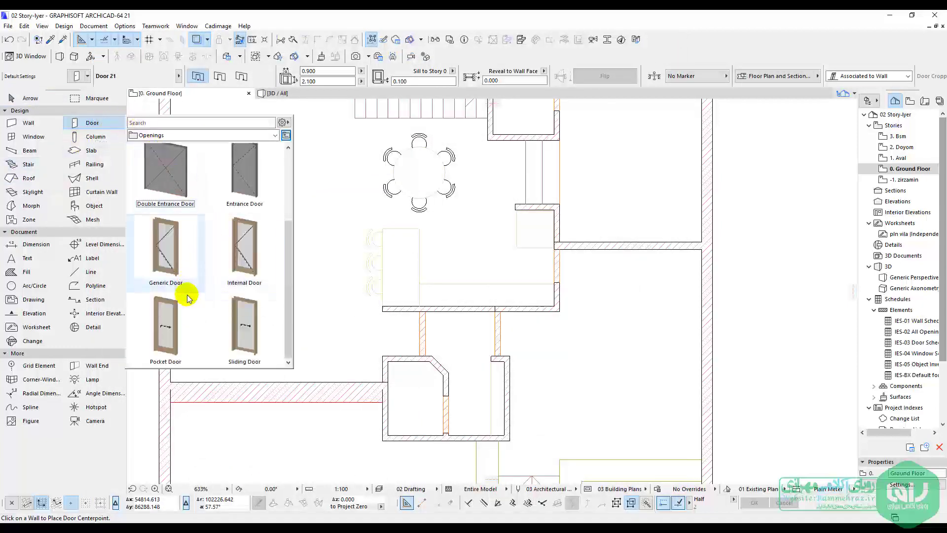
pyautogui.scroll(3, 200, 311)
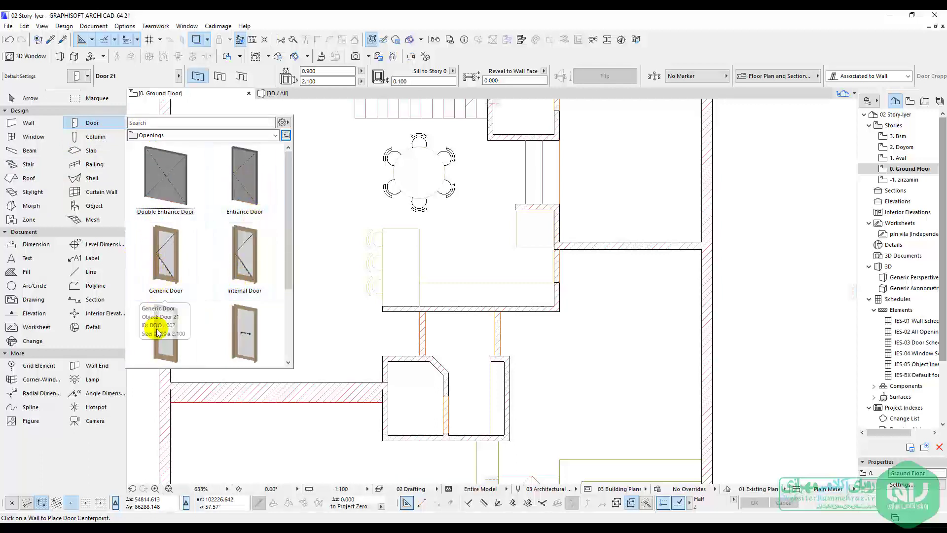
pyautogui.scroll(-3, 246, 266)
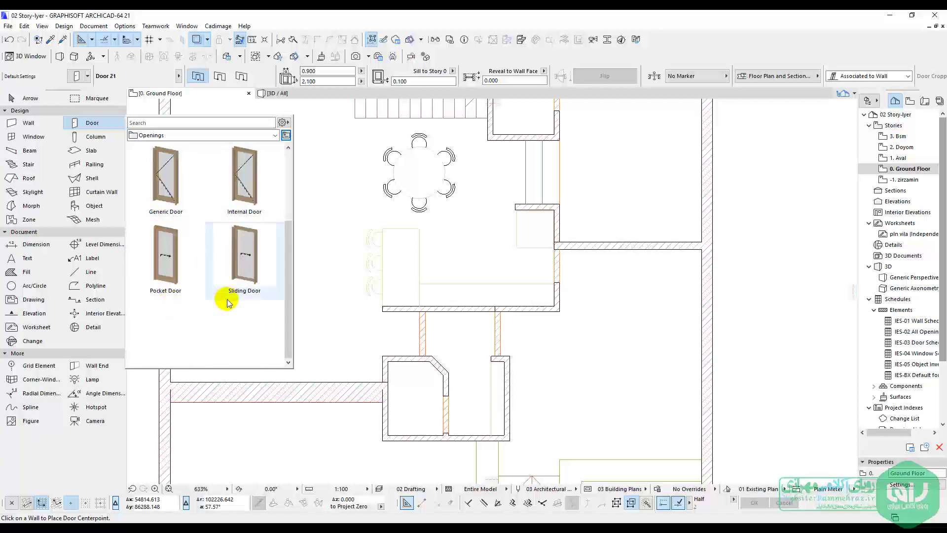
pyautogui.scroll(3, 231, 297)
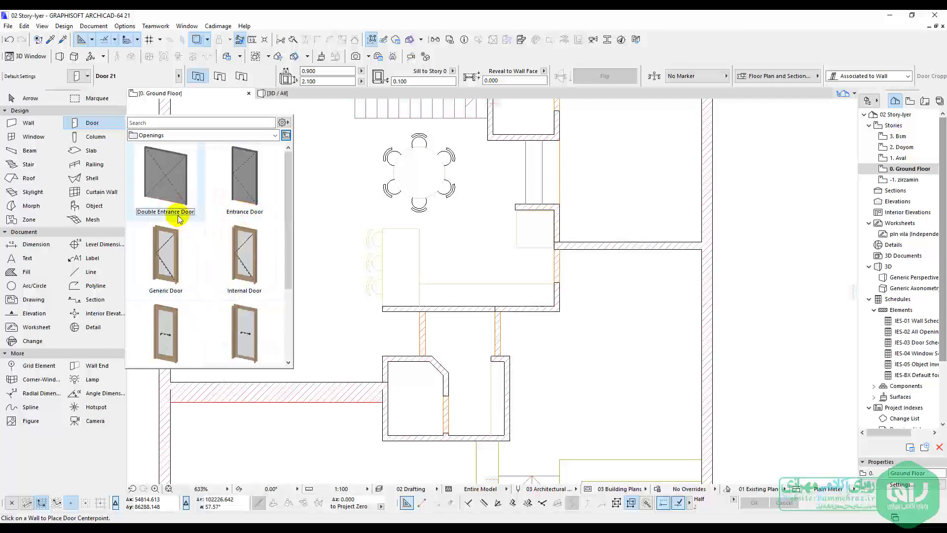
# Open the door default settings and browse the Empty Door Openings 21 and Garage Doors 21 library folders
pyautogui.doubleClick(80, 127)
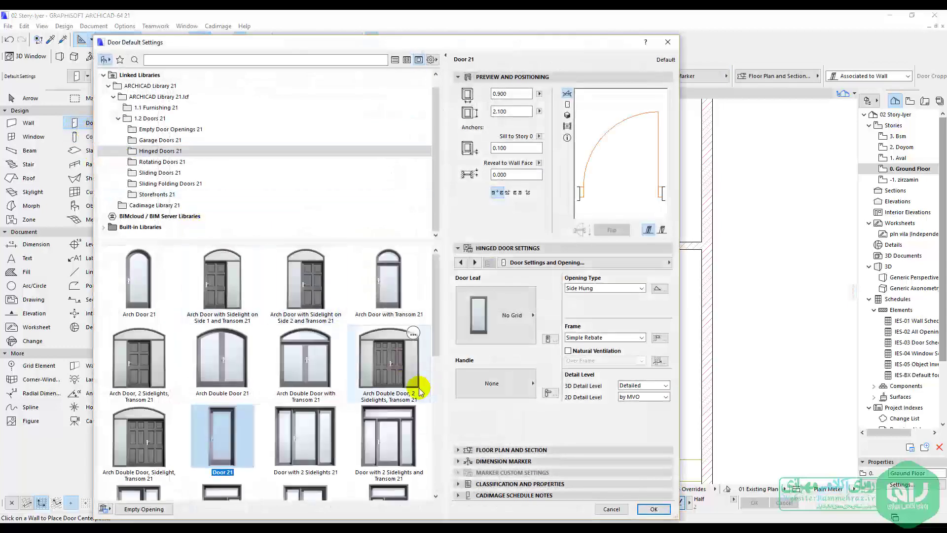
pyautogui.click(159, 109)
pyautogui.click(168, 118)
pyautogui.click(160, 109)
pyautogui.click(173, 119)
pyautogui.click(183, 129)
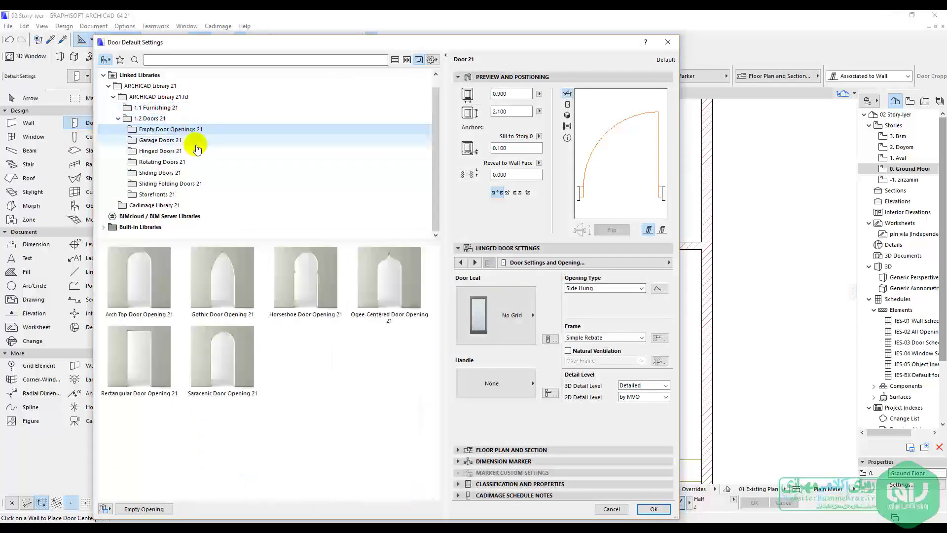
pyautogui.click(196, 142)
# Browse the Hinged Doors 21, Rotating Doors 21, Sliding Doors 21 and Sliding Folding Doors 21 library folders
pyautogui.click(193, 151)
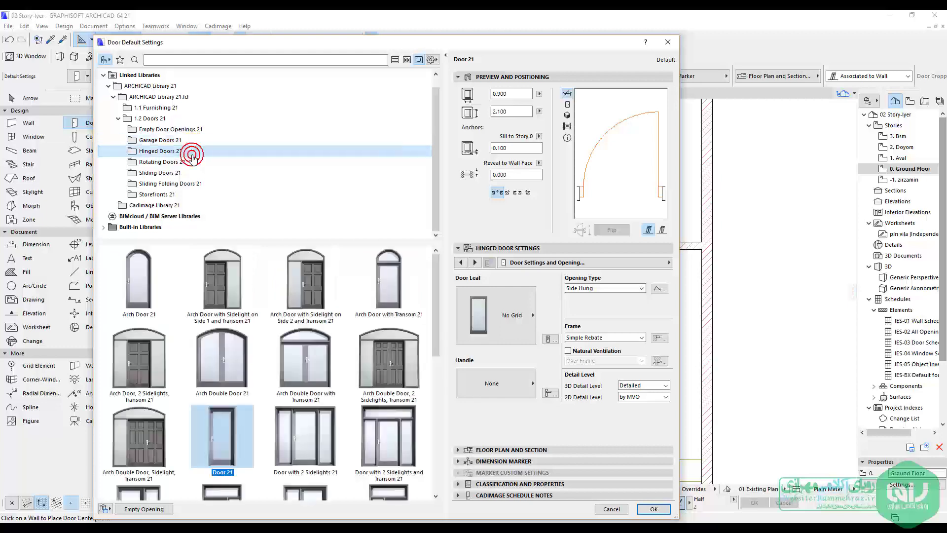
pyautogui.scroll(-3, 372, 417)
pyautogui.scroll(-2, 372, 417)
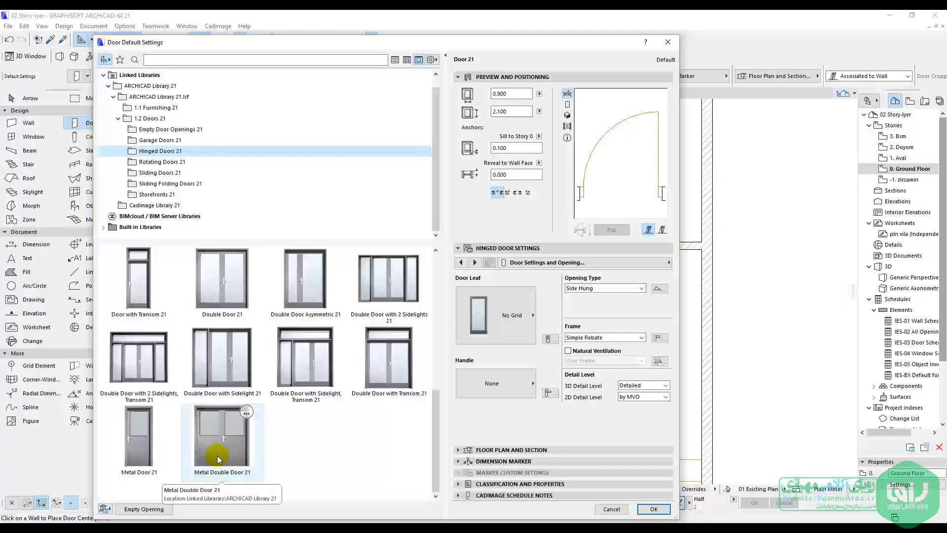
pyautogui.scroll(5, 245, 431)
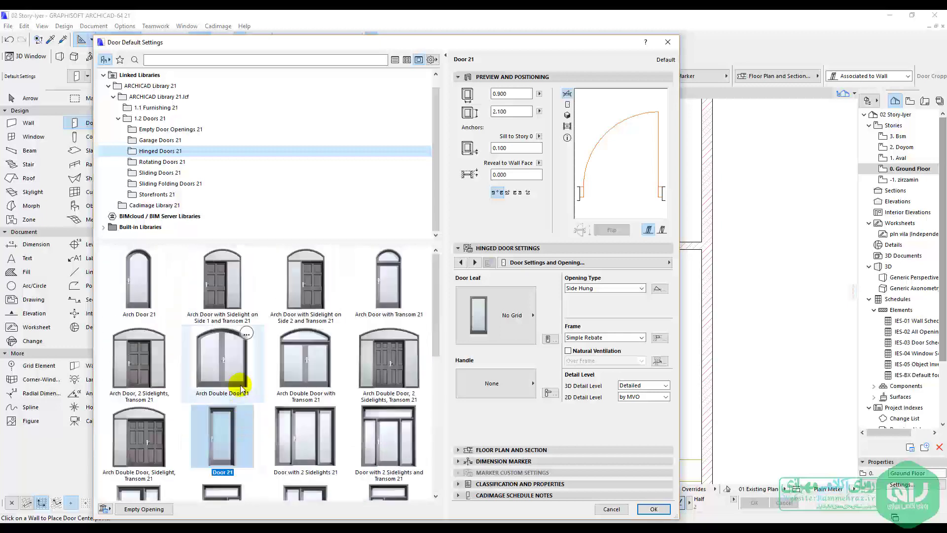
pyautogui.click(147, 163)
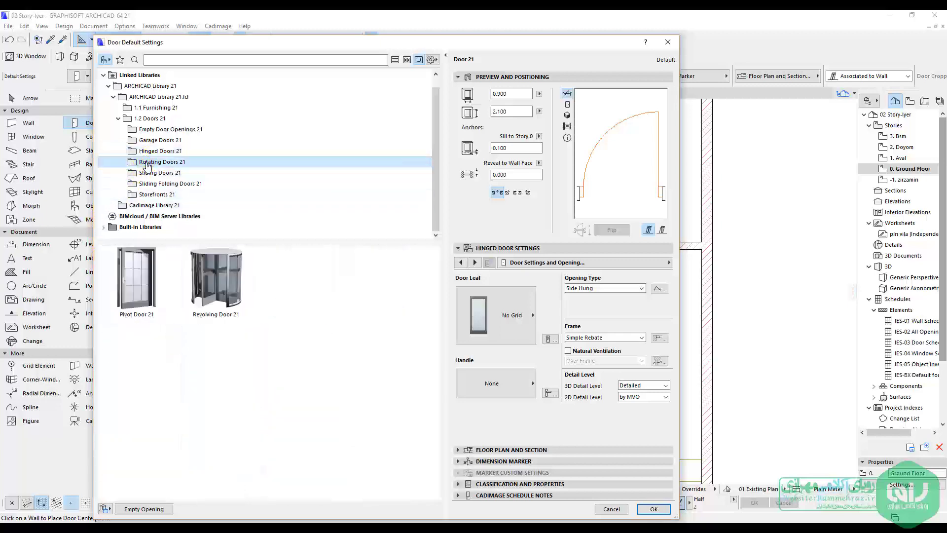
pyautogui.click(151, 173)
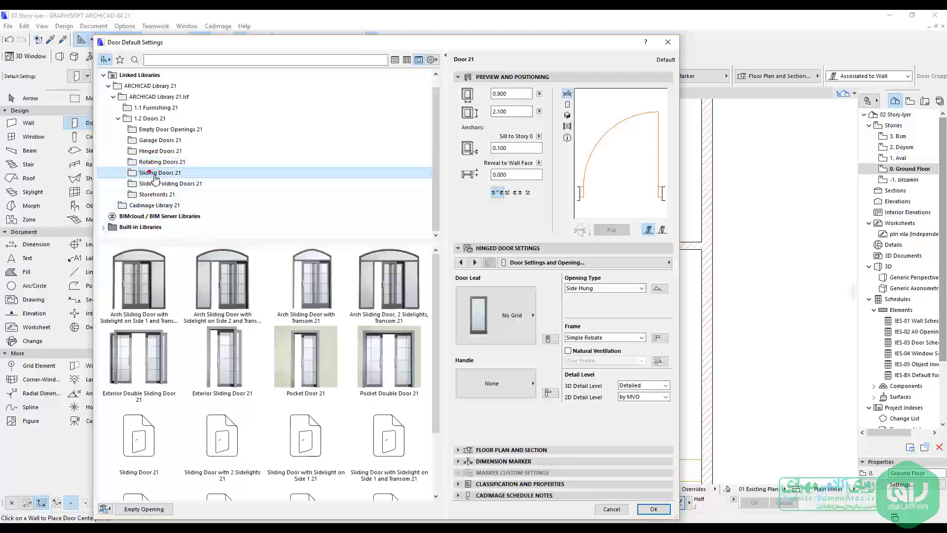
pyautogui.scroll(-2, 254, 379)
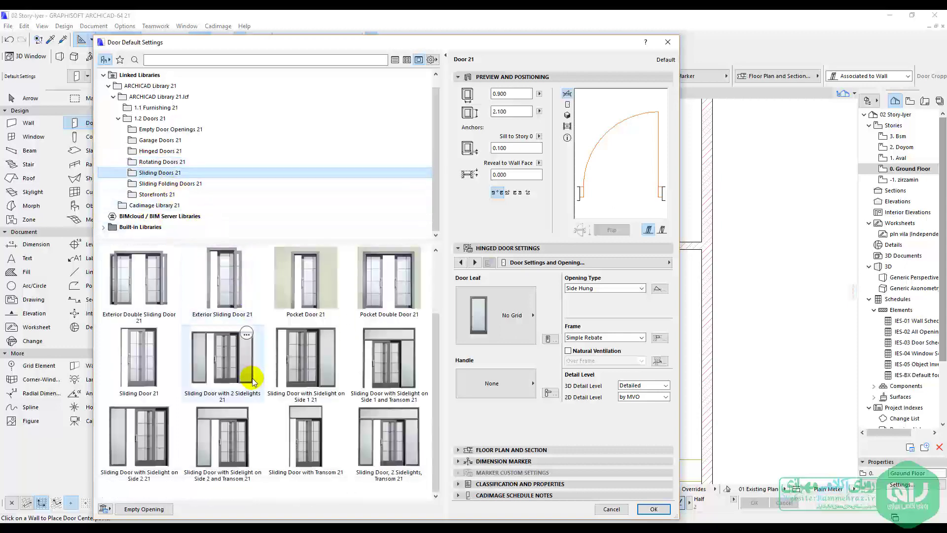
pyautogui.scroll(1, 158, 253)
pyautogui.click(150, 184)
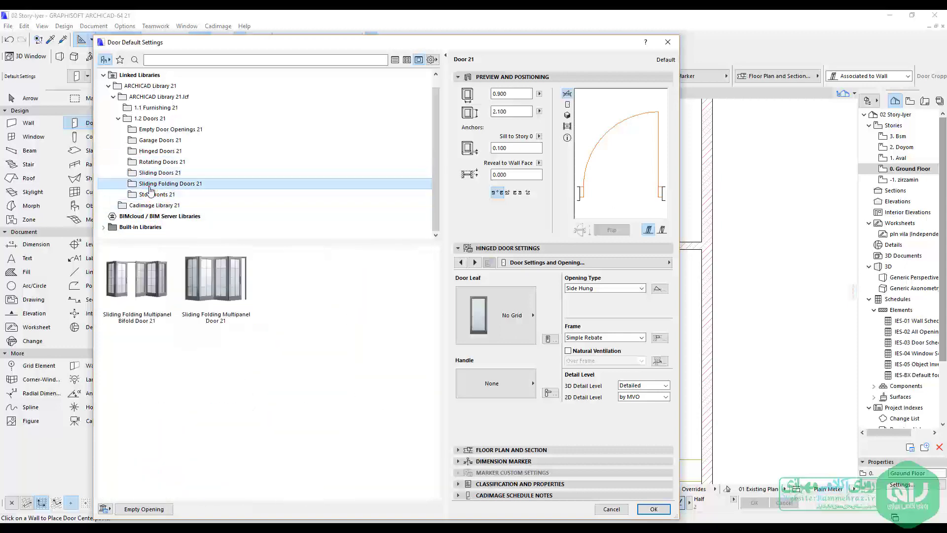
# Revisit the Empty Door Openings 21, Garage Doors 21 and Hinged Doors 21 folders to compare their door types
pyautogui.click(159, 130)
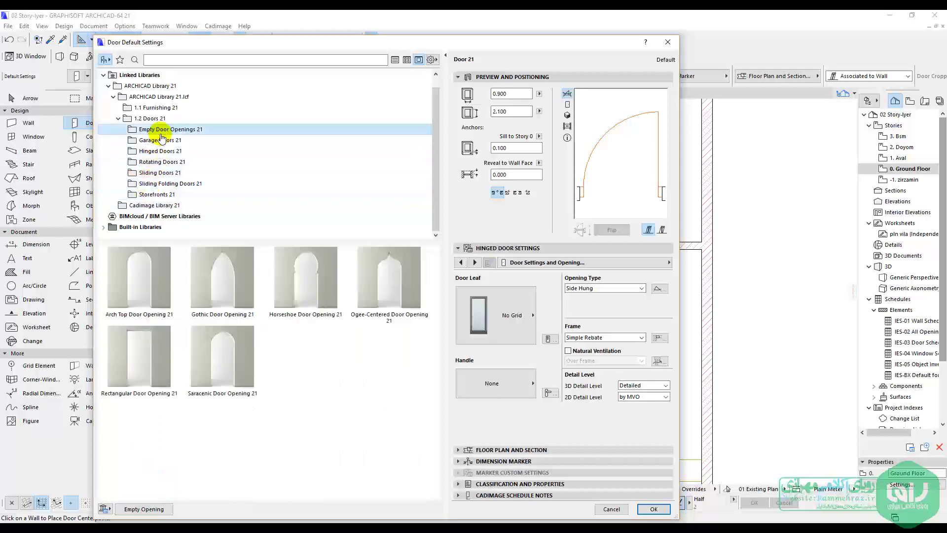
pyautogui.click(159, 139)
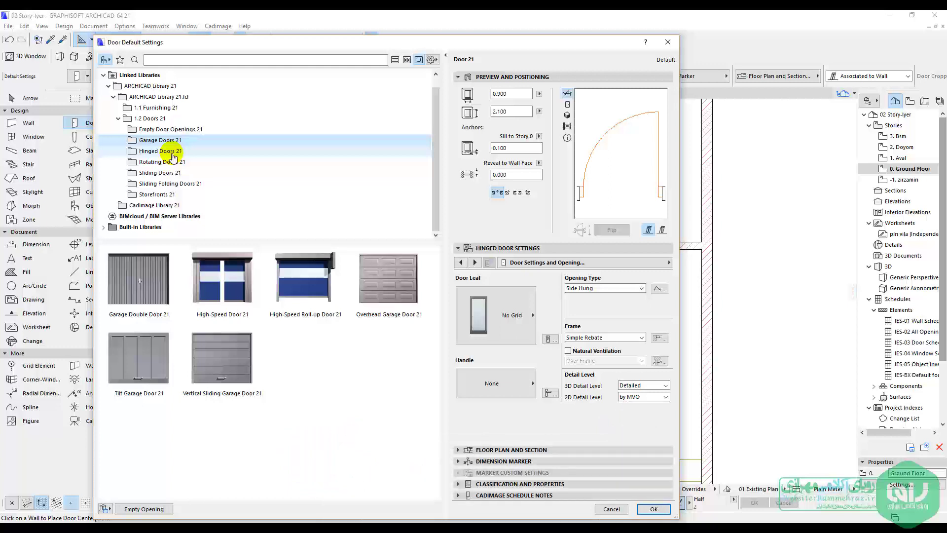
pyautogui.click(173, 154)
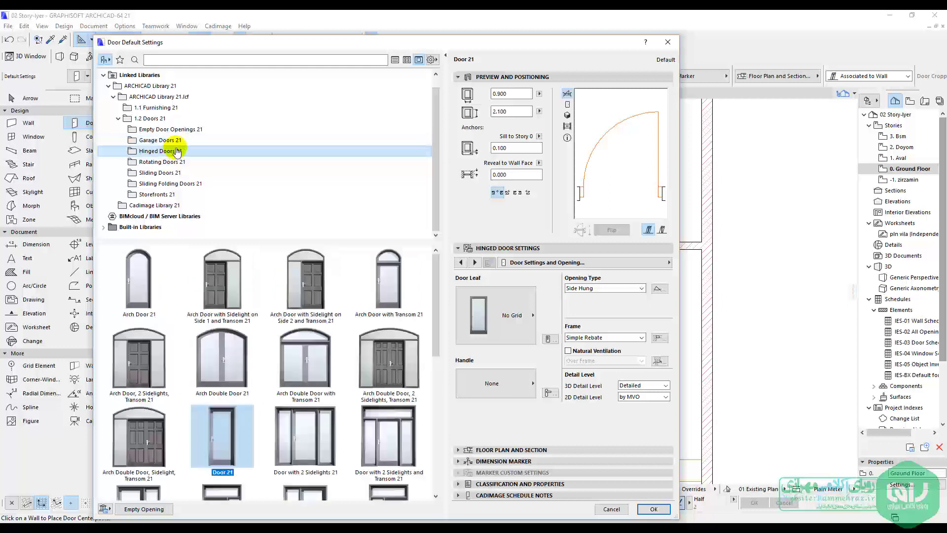
pyautogui.click(179, 141)
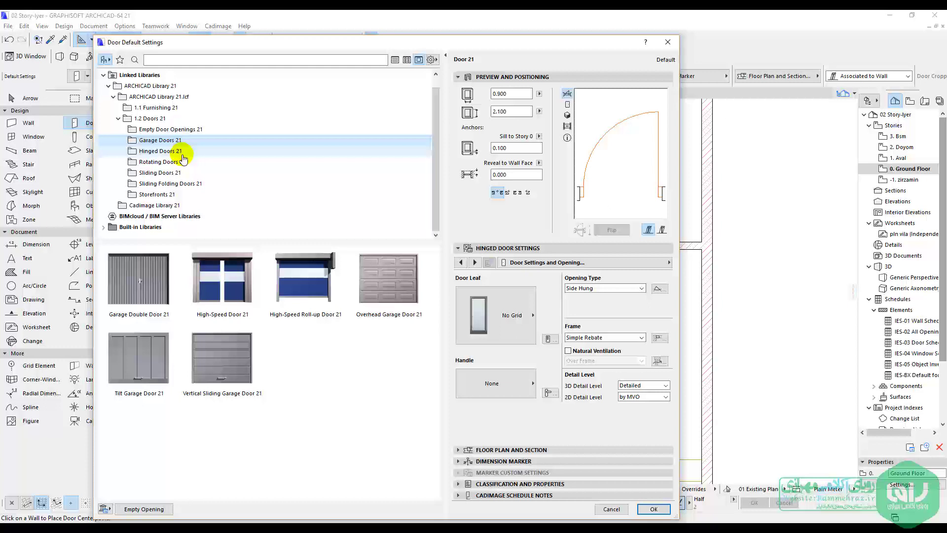
# Choose Gothic Door Opening 21 from the Empty Door Openings 21 folder and switch its preview to 3D
pyautogui.click(157, 131)
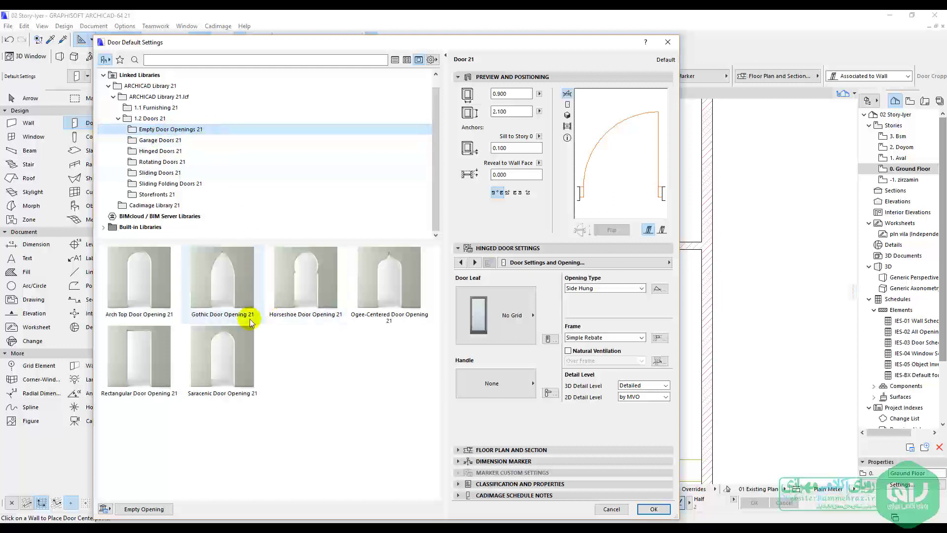
pyautogui.click(235, 290)
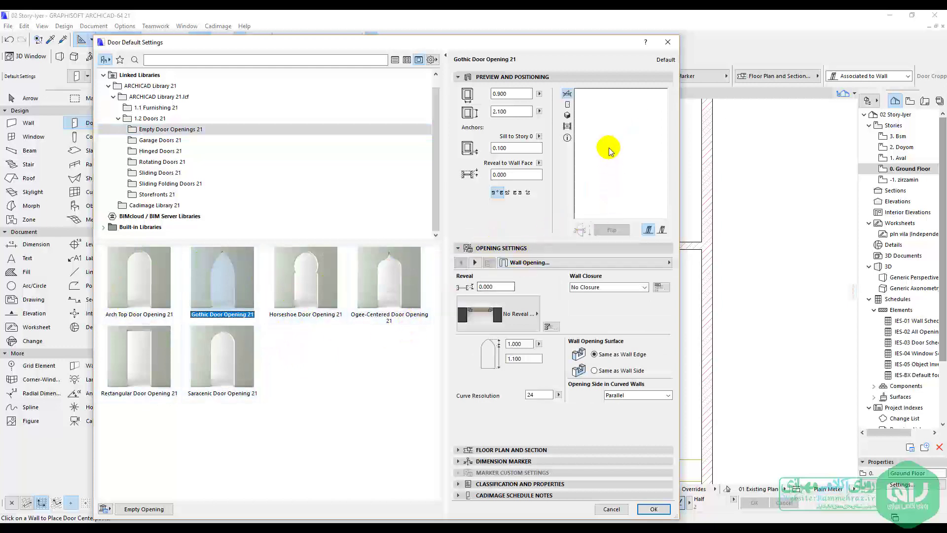
pyautogui.click(568, 115)
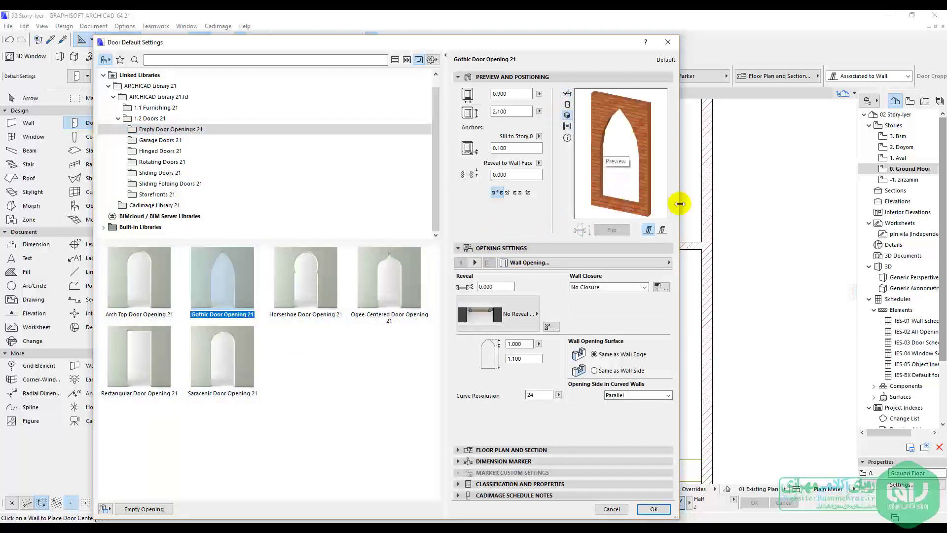
pyautogui.moveTo(655, 162); pyautogui.dragTo(657, 173)
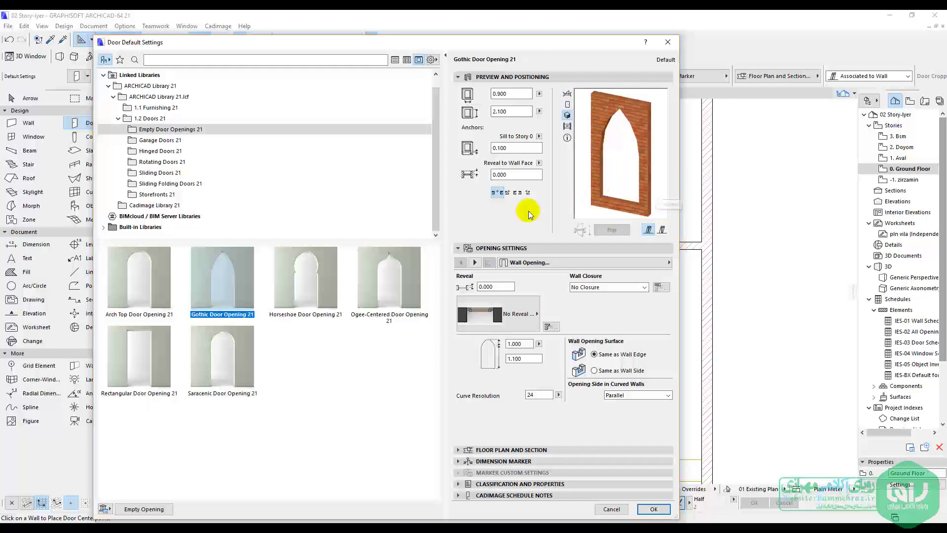
# Compare the 3D previews of the Saracenic, Horseshoe and Ogee-Centered door openings, ending back on Gothic Door Opening 21
pyautogui.click(335, 277)
pyautogui.click(213, 297)
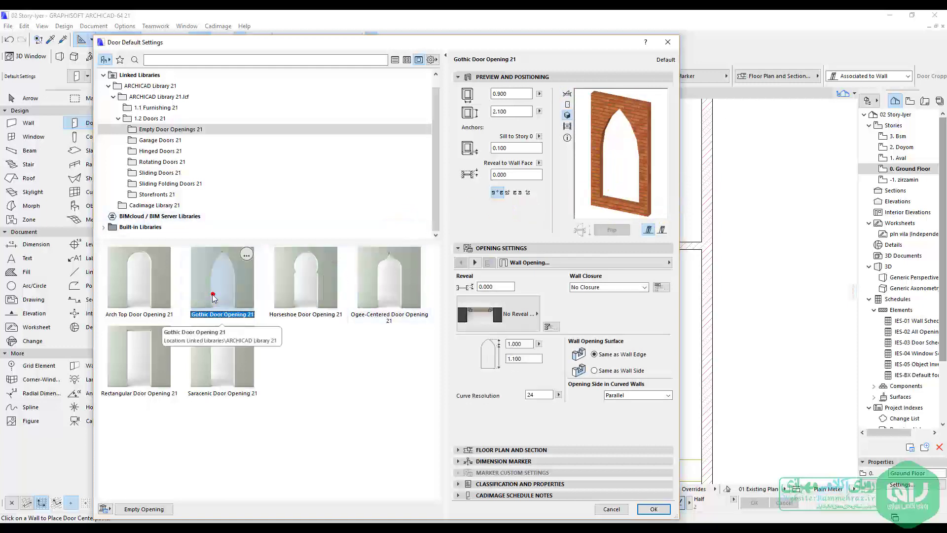
pyautogui.press('Left')
pyautogui.press('Down')
pyautogui.press('Right')
pyautogui.press('Up')
pyautogui.click(227, 351)
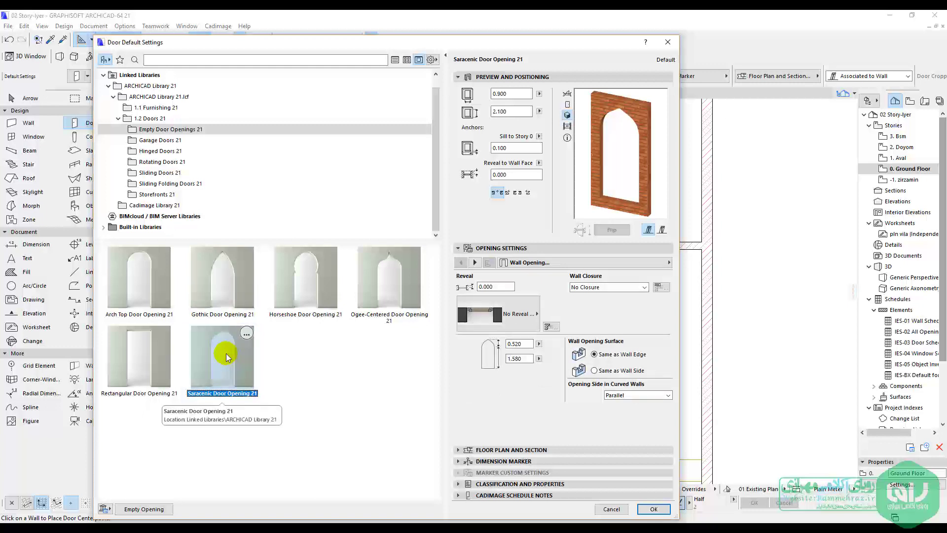
pyautogui.click(322, 301)
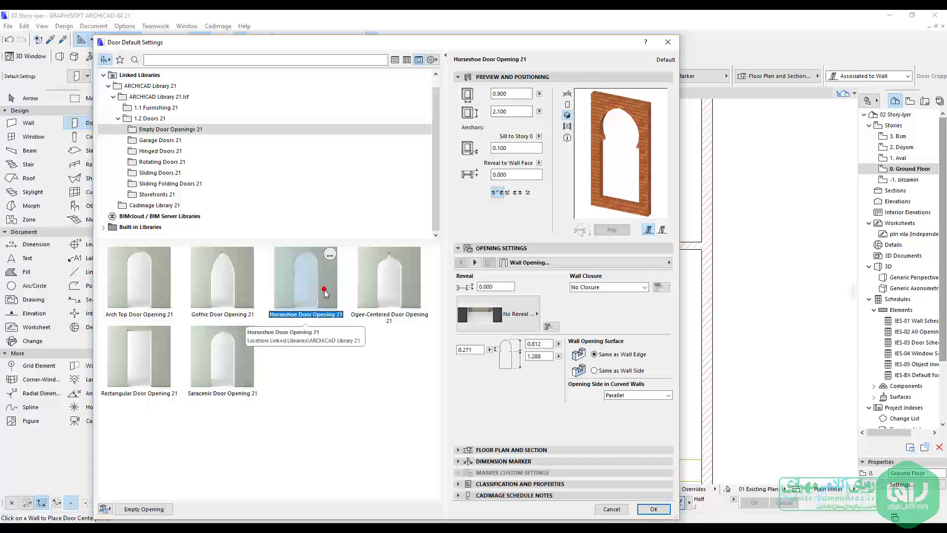
pyautogui.click(389, 297)
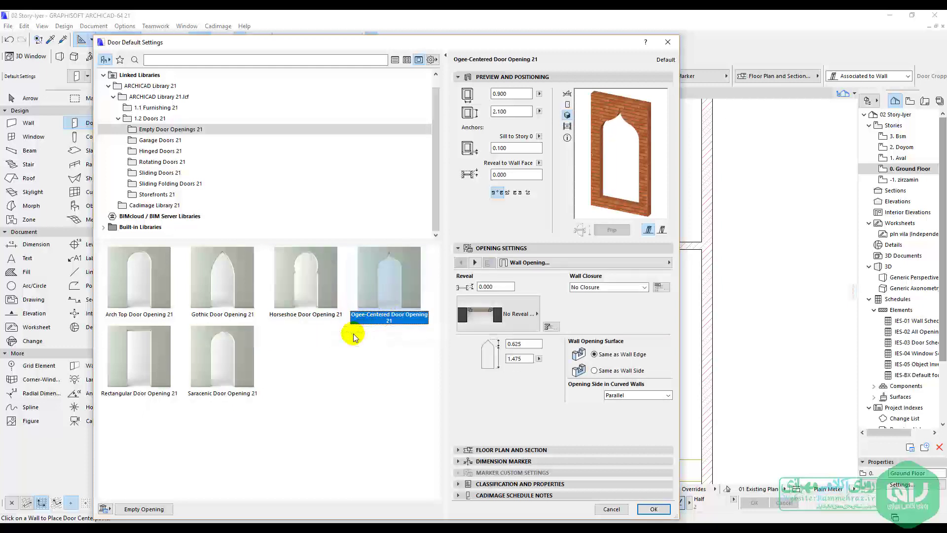
pyautogui.click(227, 289)
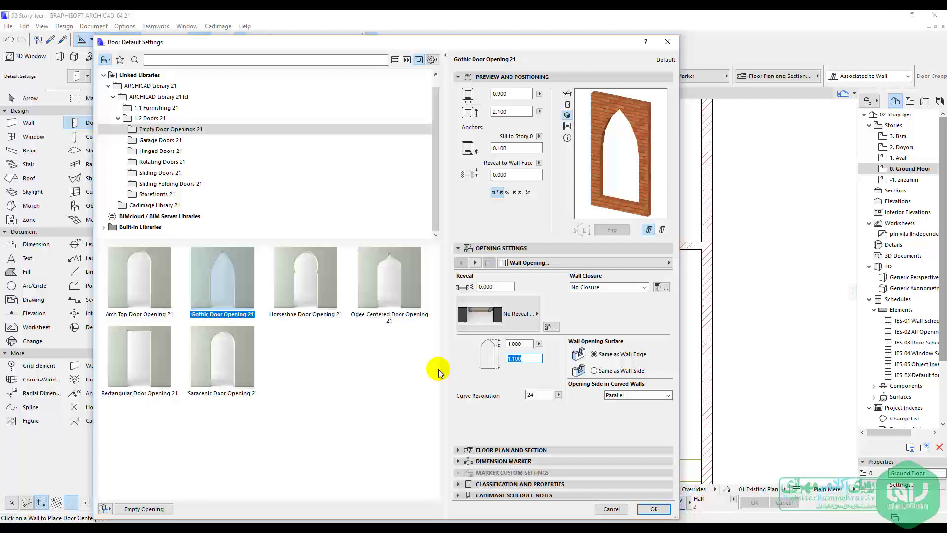
pyautogui.moveTo(242, 295)
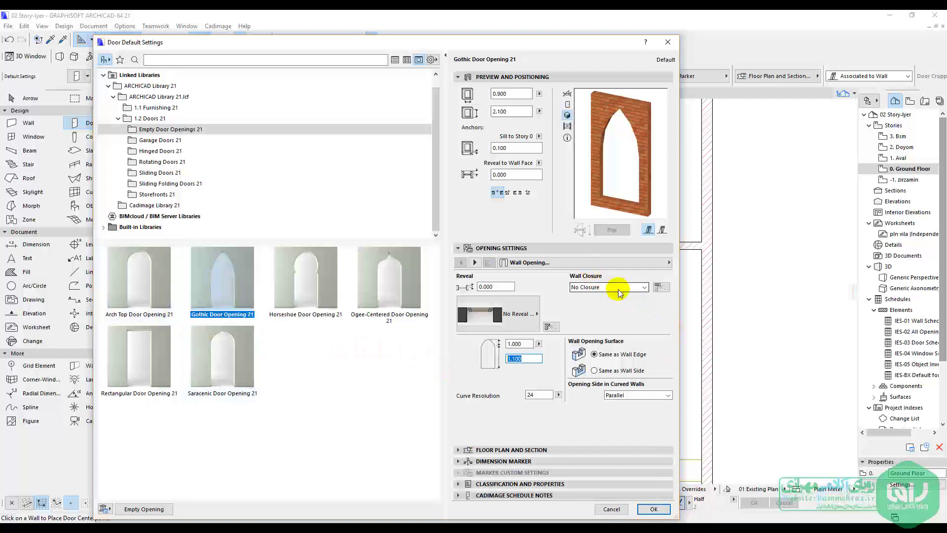
# Look through the Garage Doors 21 and Rotating Doors 21 folders and the complete list of models in Hinged Doors 21
pyautogui.click(236, 142)
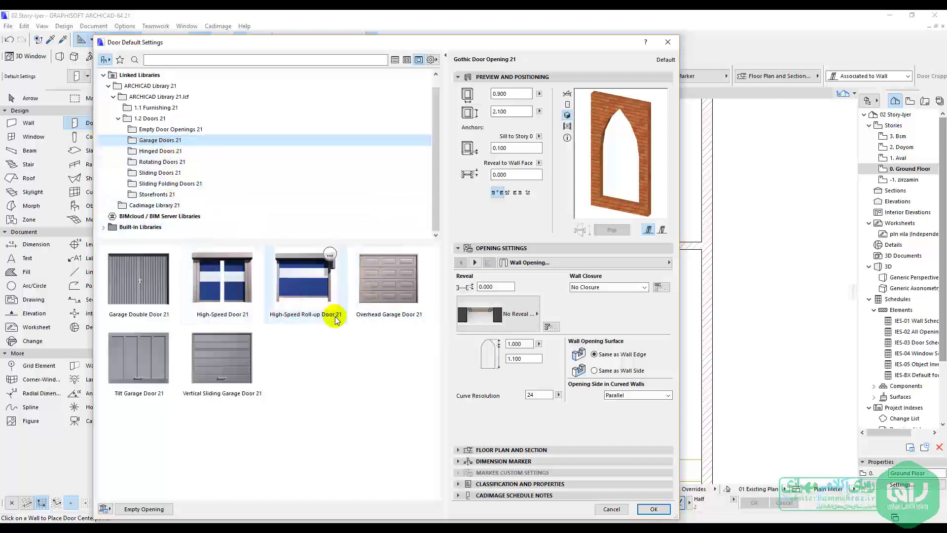
pyautogui.click(179, 153)
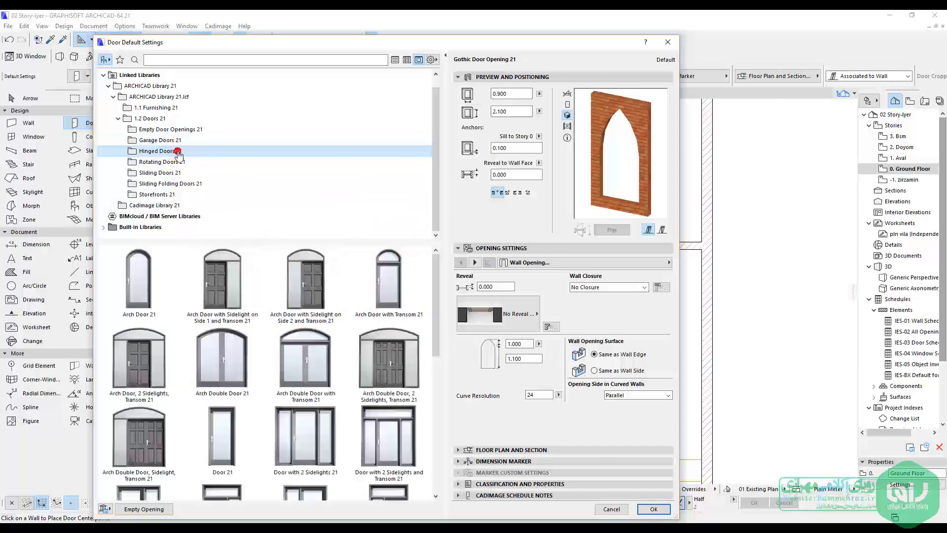
pyautogui.click(180, 163)
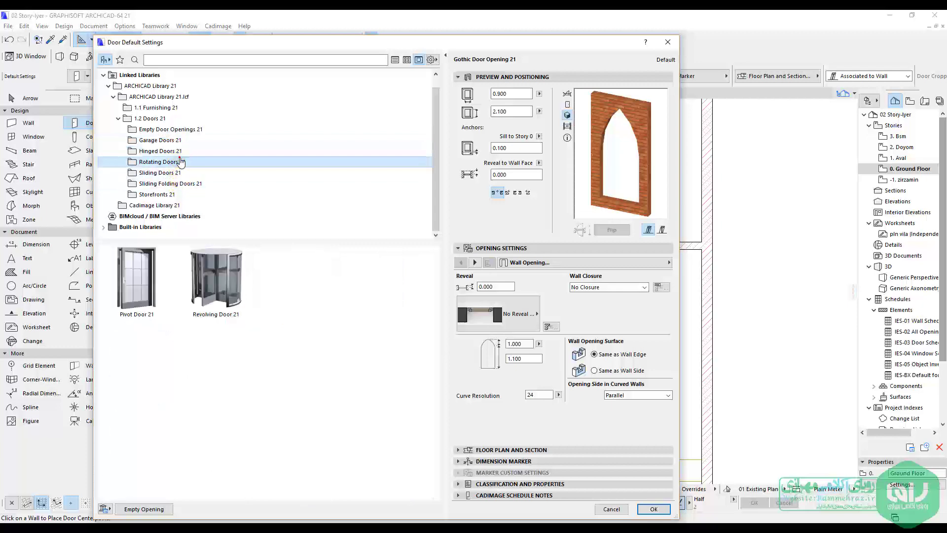
pyautogui.click(181, 151)
pyautogui.scroll(-3, 268, 270)
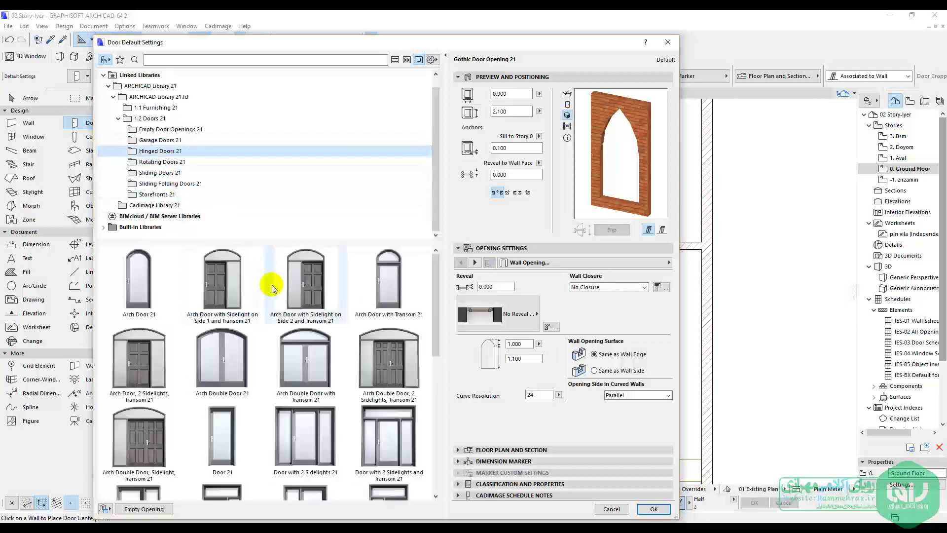
pyautogui.scroll(-3, 316, 404)
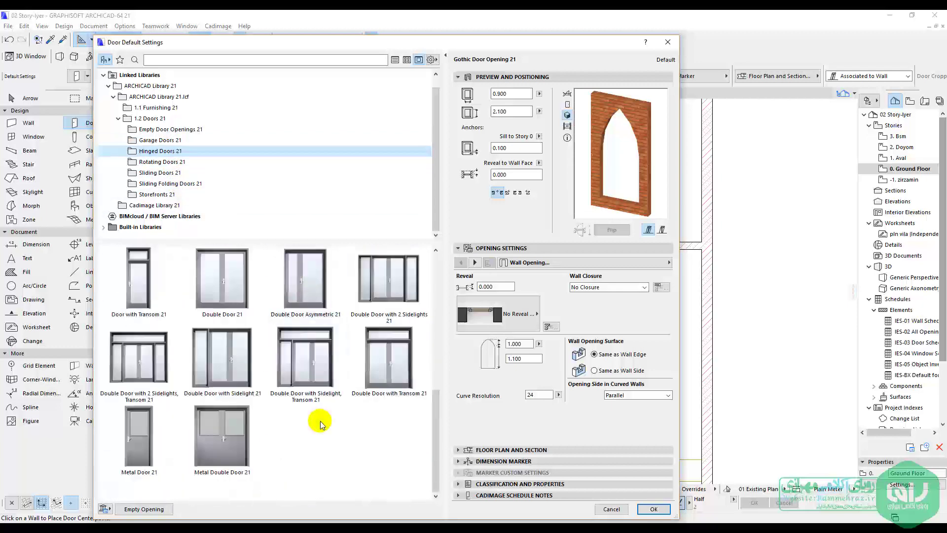
pyautogui.scroll(5, 319, 423)
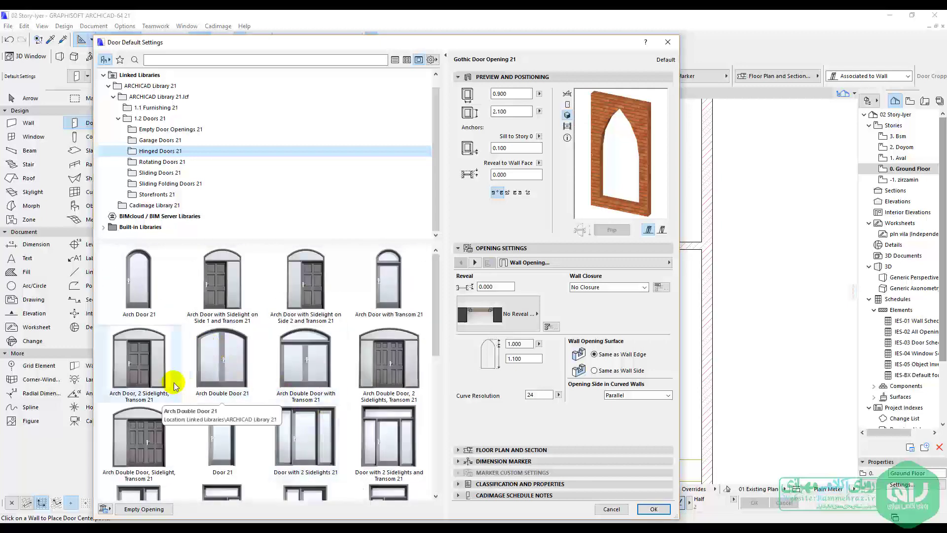
# Choose the hinged Arch Double Door, 2 Sidelights, Transom 21 and set its door leaf to Style 3
pyautogui.click(379, 374)
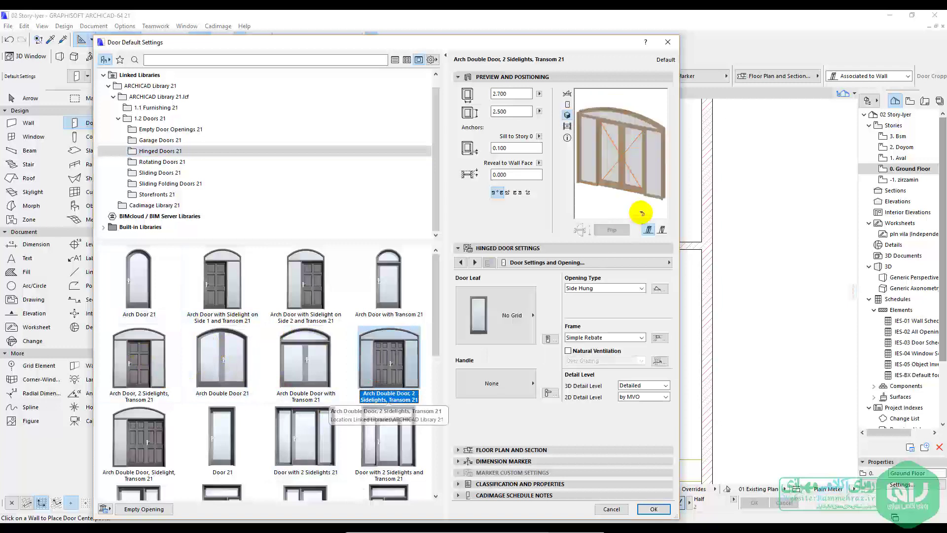
pyautogui.click(494, 311)
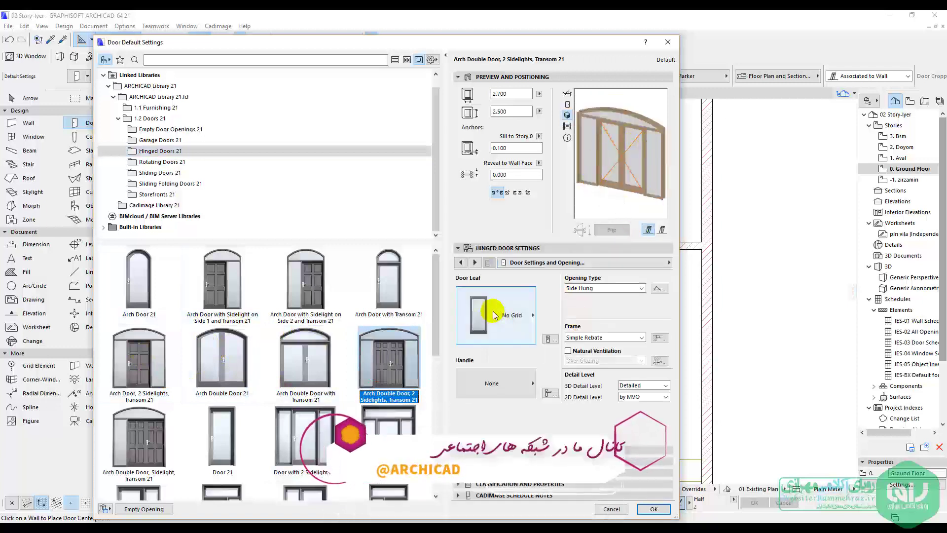
pyautogui.click(583, 292)
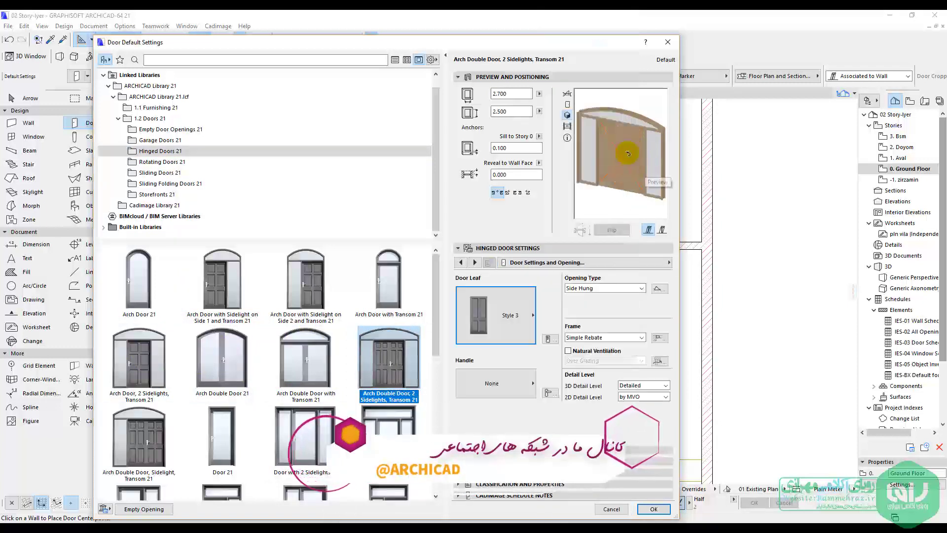
pyautogui.click(498, 319)
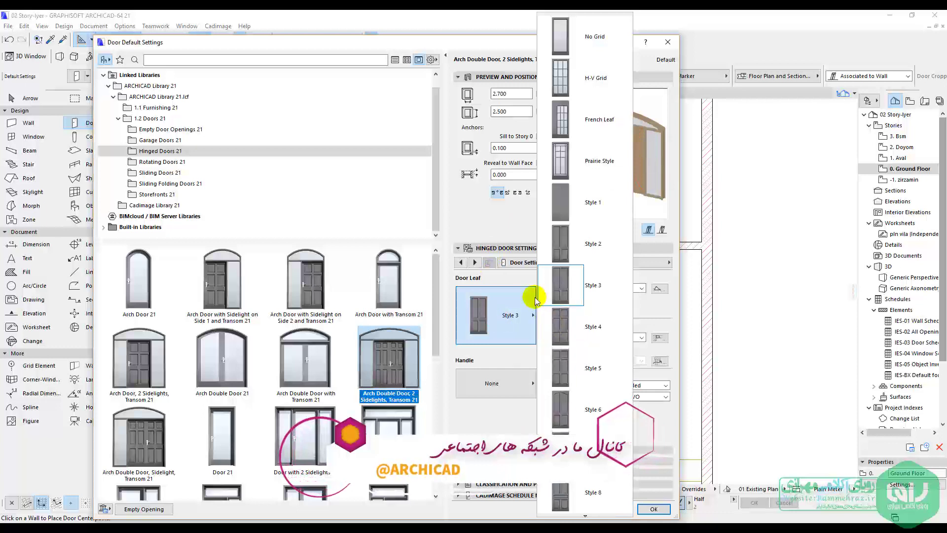
pyautogui.scroll(-1, 579, 414)
pyautogui.click(507, 410)
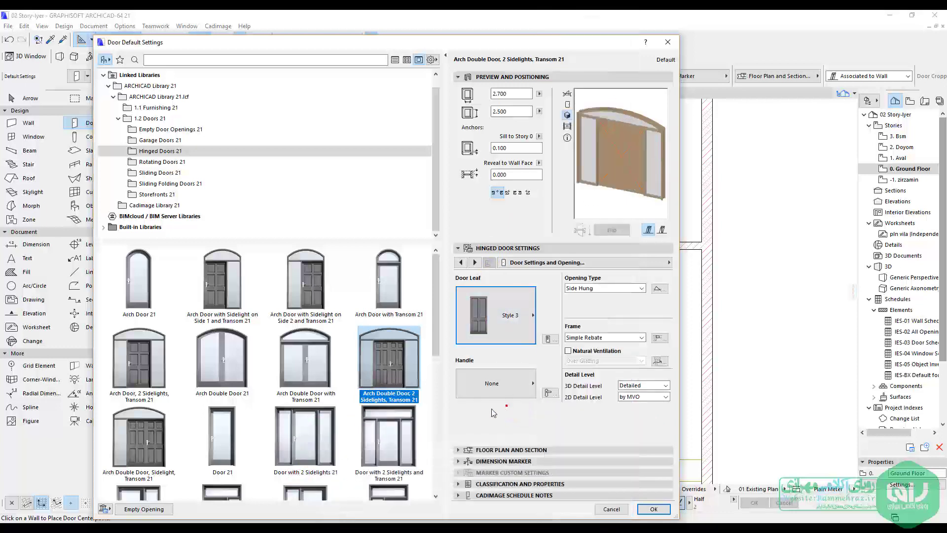
# Preview Pivot Door 21 and Revolving Door 21 from the Rotating Doors 21 folder
pyautogui.click(189, 163)
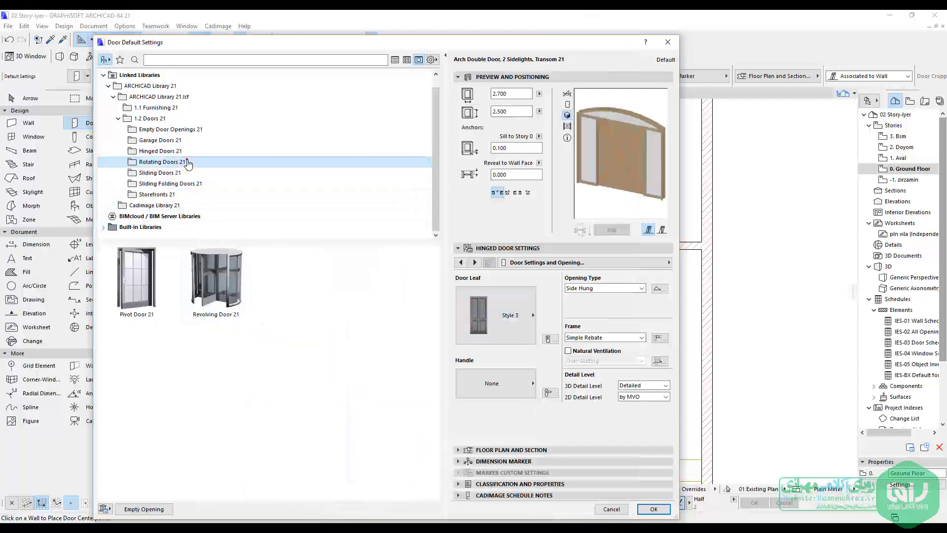
pyautogui.click(159, 312)
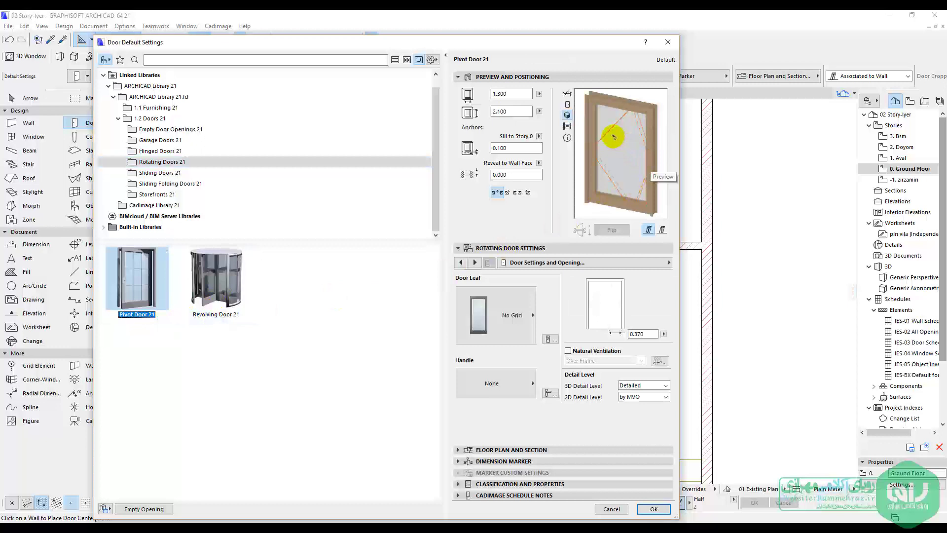
pyautogui.click(210, 288)
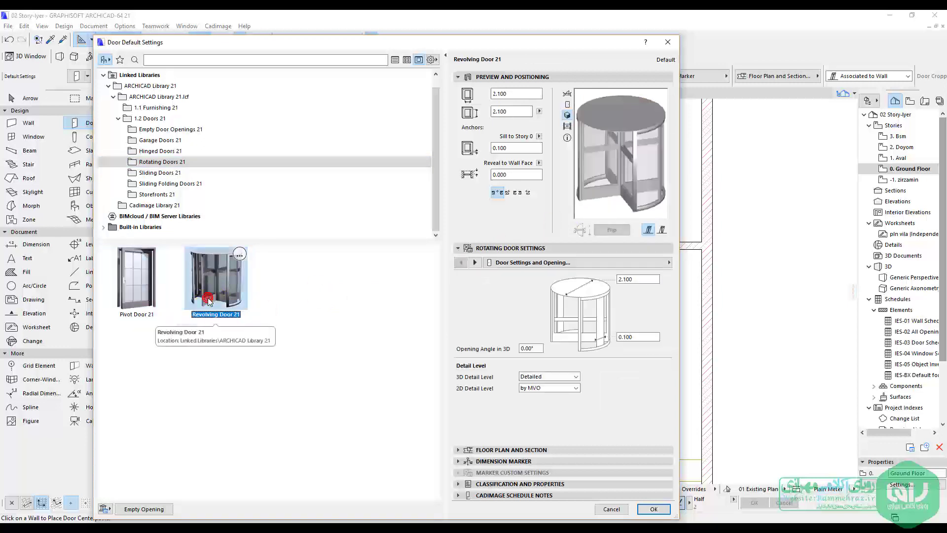
pyautogui.click(460, 262)
pyautogui.click(462, 262)
pyautogui.click(464, 262)
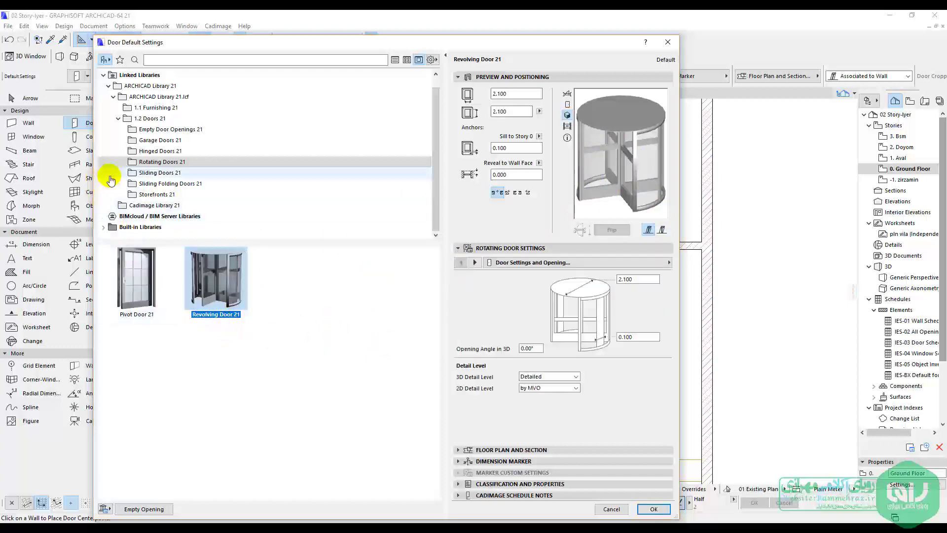
# Look through the Sliding Doors 21 folder and preview the Pocket Door 21 and Pocket Double Door 21 models
pyautogui.click(158, 174)
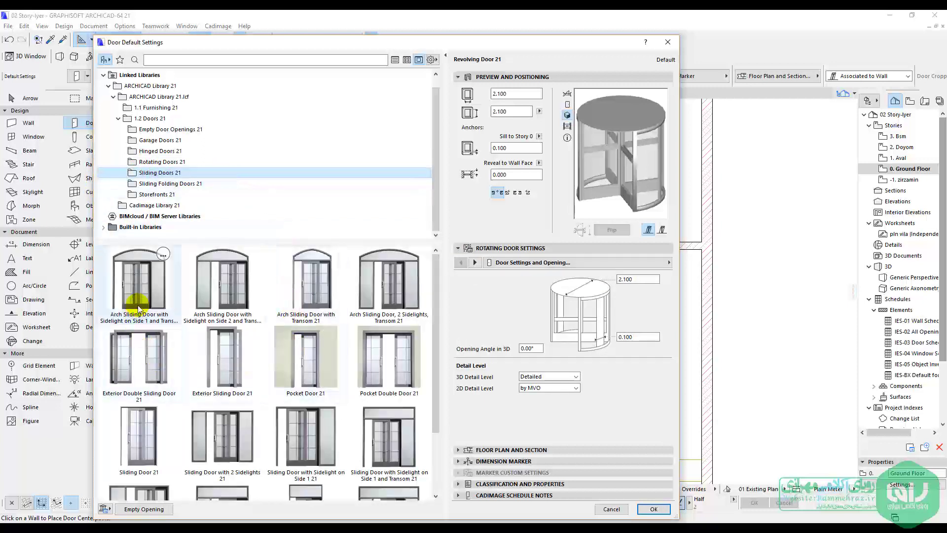
pyautogui.scroll(-2, 142, 316)
pyautogui.scroll(2, 236, 345)
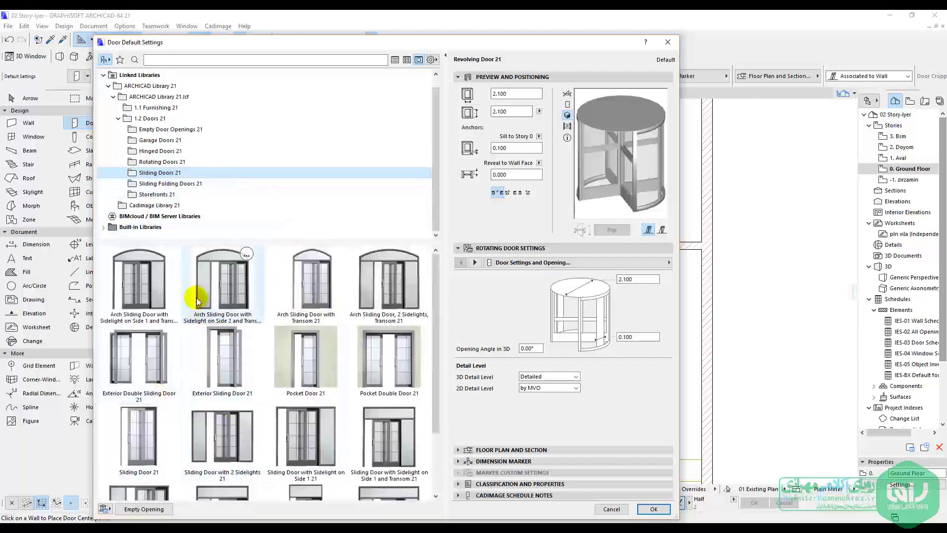
pyautogui.click(225, 276)
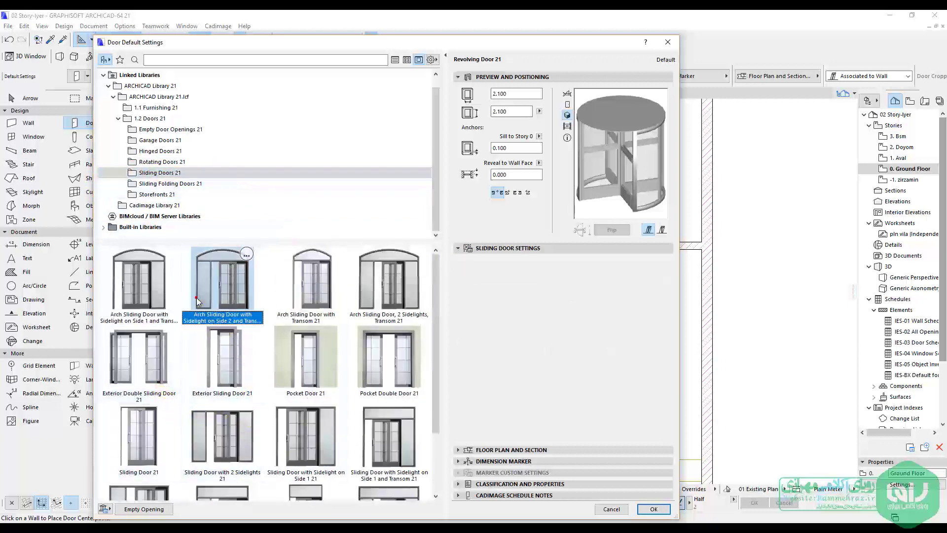
pyautogui.click(278, 290)
pyautogui.click(339, 383)
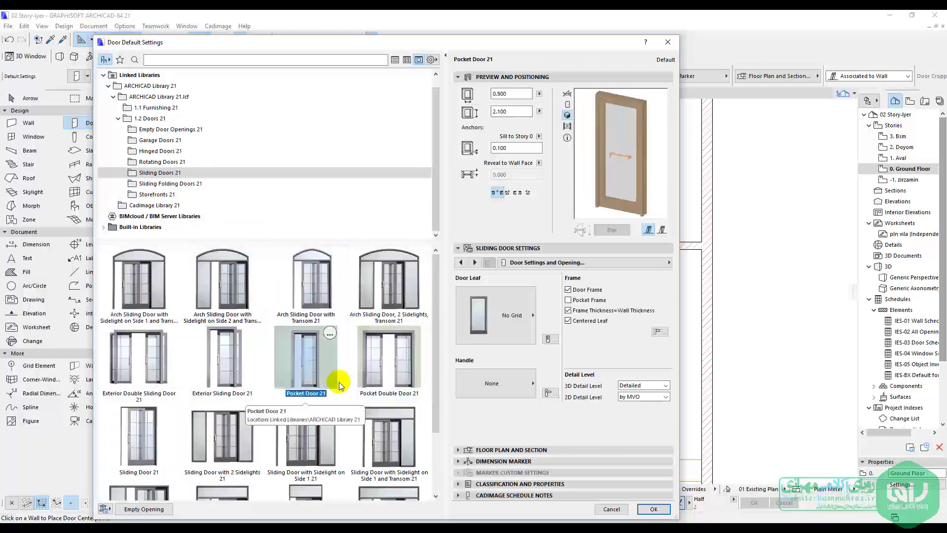
pyautogui.scroll(-1, 335, 385)
pyautogui.click(387, 309)
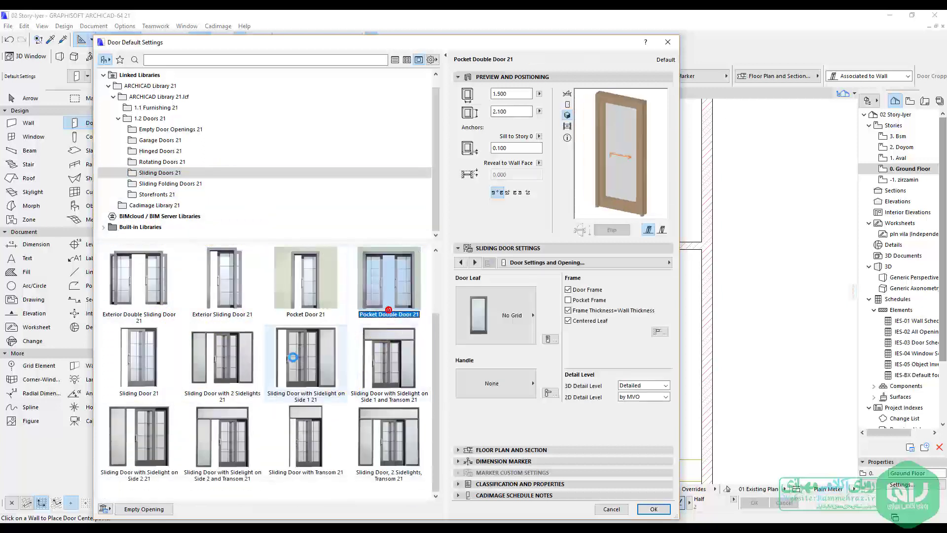
pyautogui.scroll(1, 258, 334)
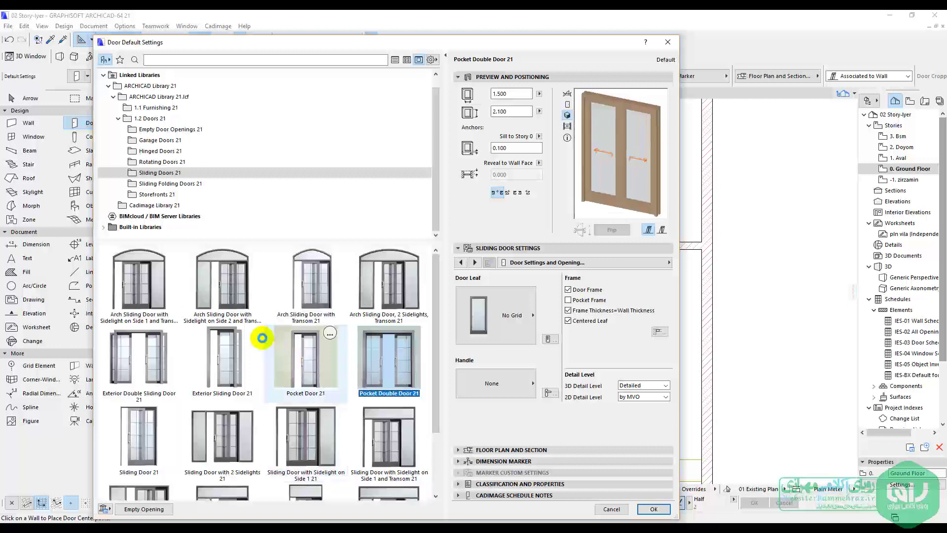
# Preview the Sliding Folding Multipanel Door 21 from the Sliding Folding Doors 21 folder
pyautogui.click(187, 184)
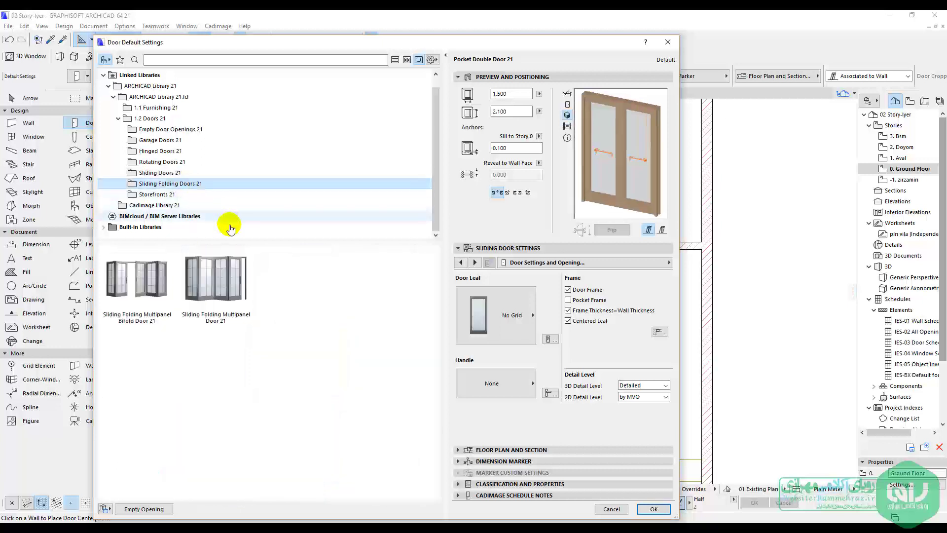
pyautogui.click(229, 292)
pyautogui.press('Left')
pyautogui.click(201, 294)
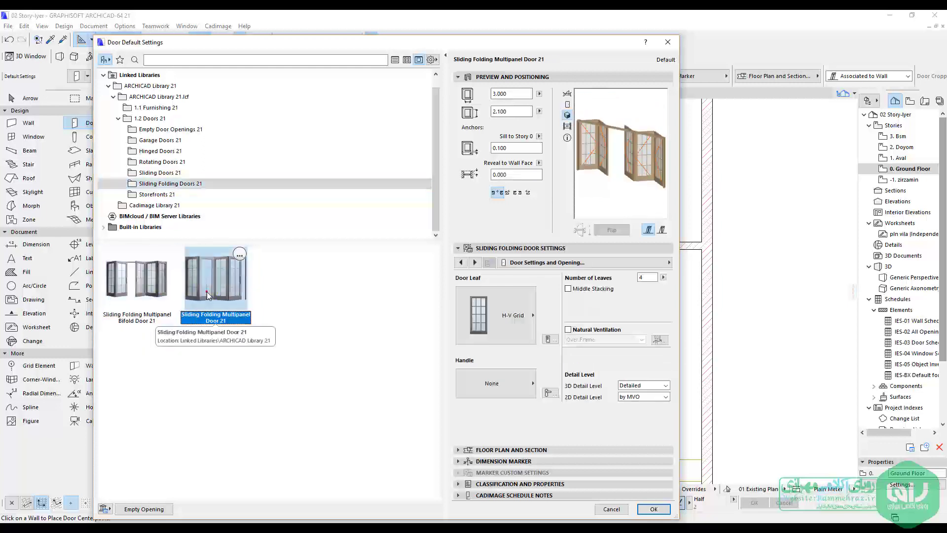
# Try Style 9, Style 8, Custom Door Leaf and Style 7 as the door leaf of the Sliding Folding Multipanel Door 21
pyautogui.click(487, 316)
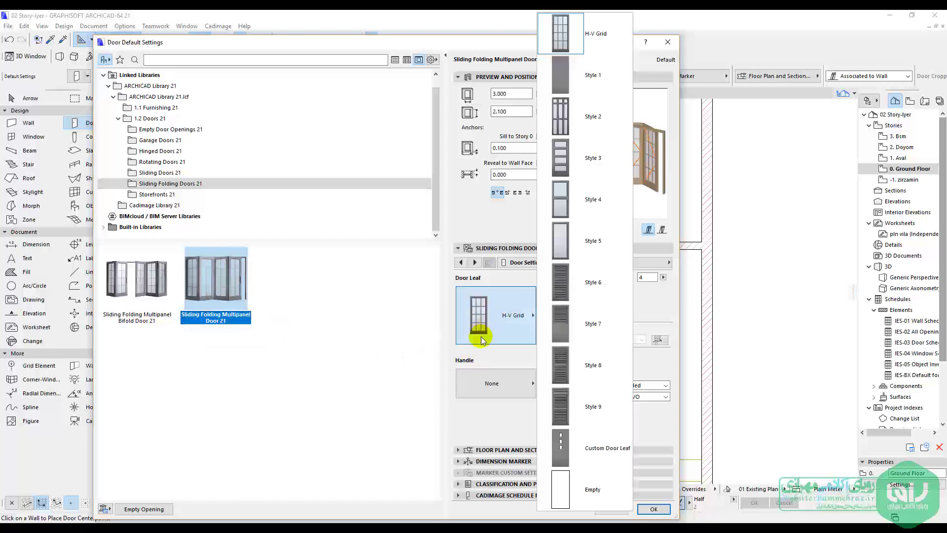
pyautogui.click(482, 333)
pyautogui.click(470, 328)
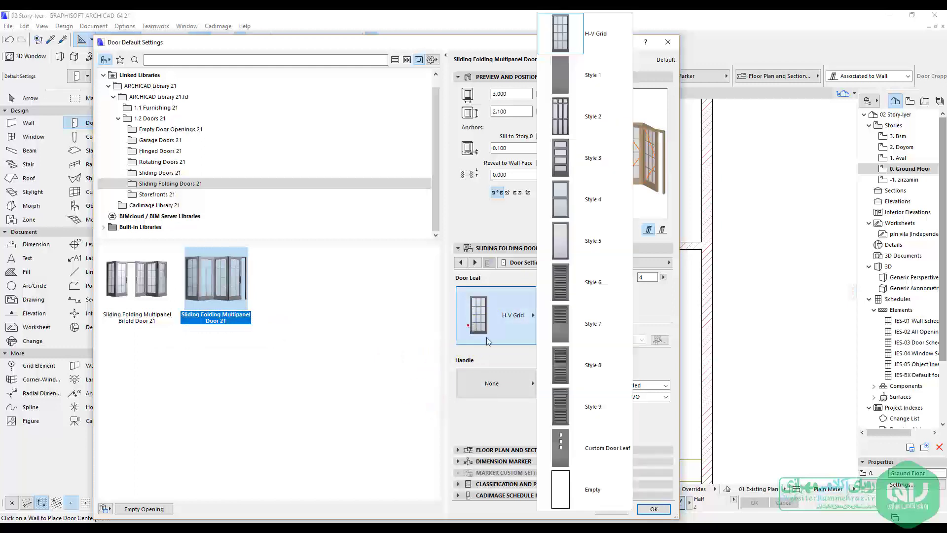
pyautogui.click(597, 422)
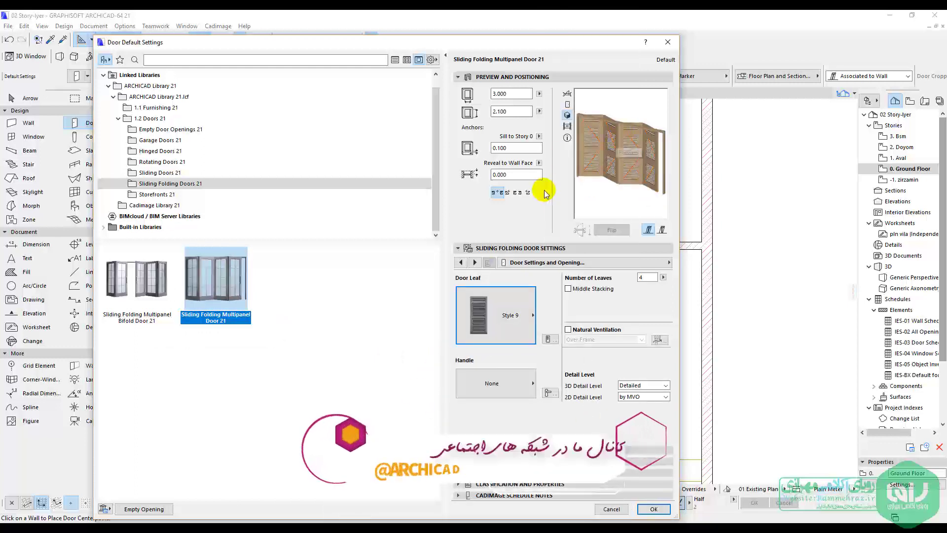
pyautogui.click(531, 324)
pyautogui.click(562, 365)
pyautogui.click(478, 317)
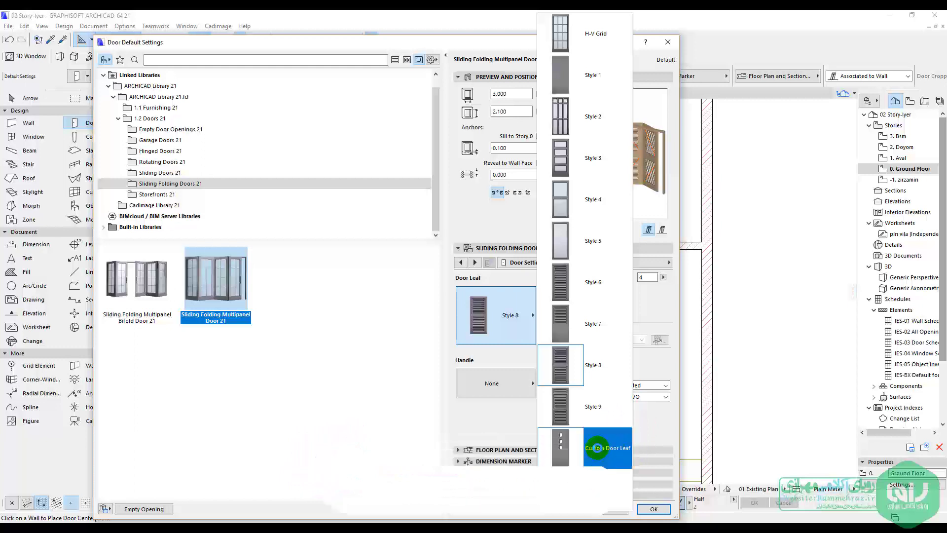
pyautogui.click(597, 448)
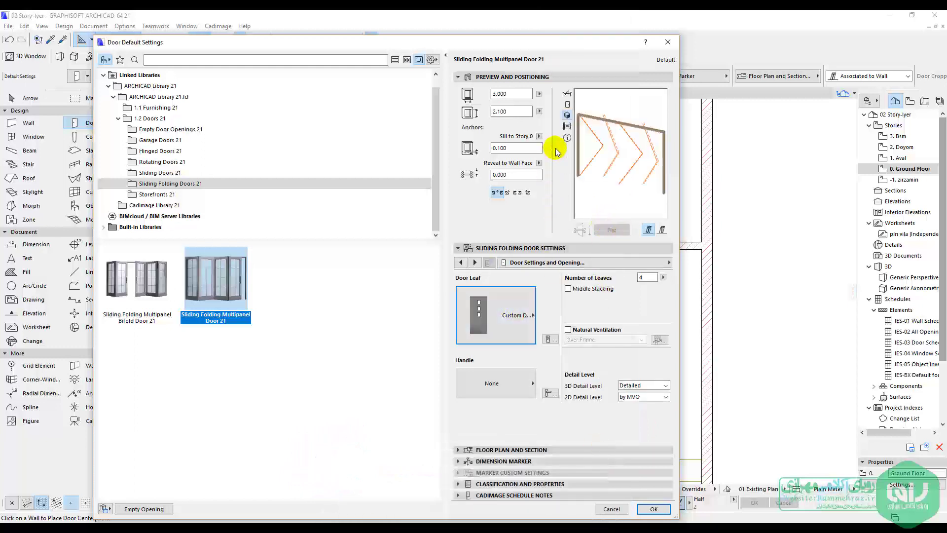
pyautogui.click(527, 316)
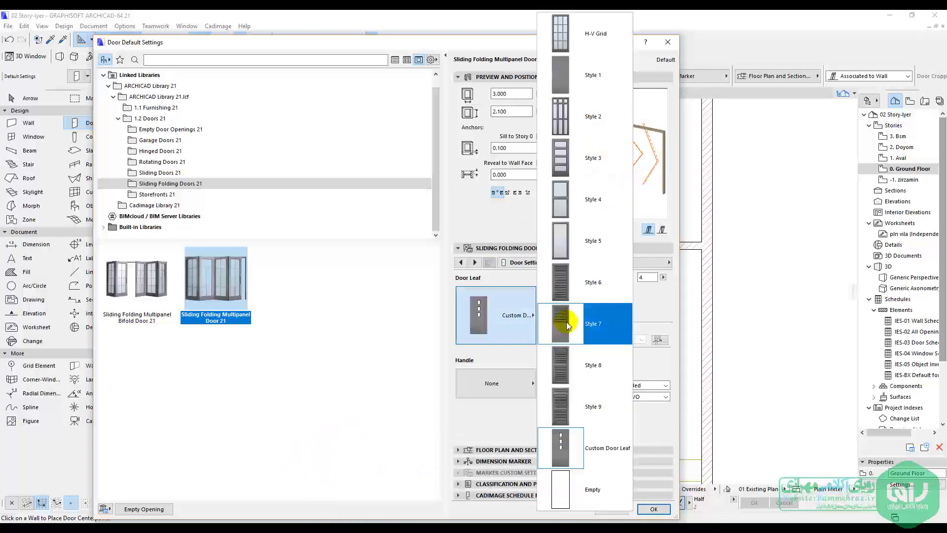
pyautogui.click(560, 321)
# Preview Entrance Double Door 21, Storefront 21 and Storefront Double Door 21 from the Storefronts 21 folder
pyautogui.click(157, 194)
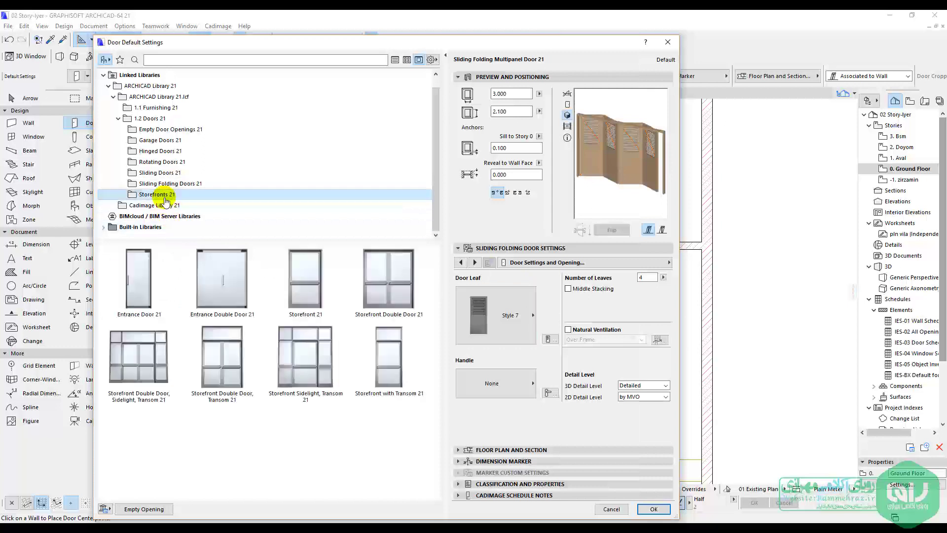
pyautogui.click(230, 292)
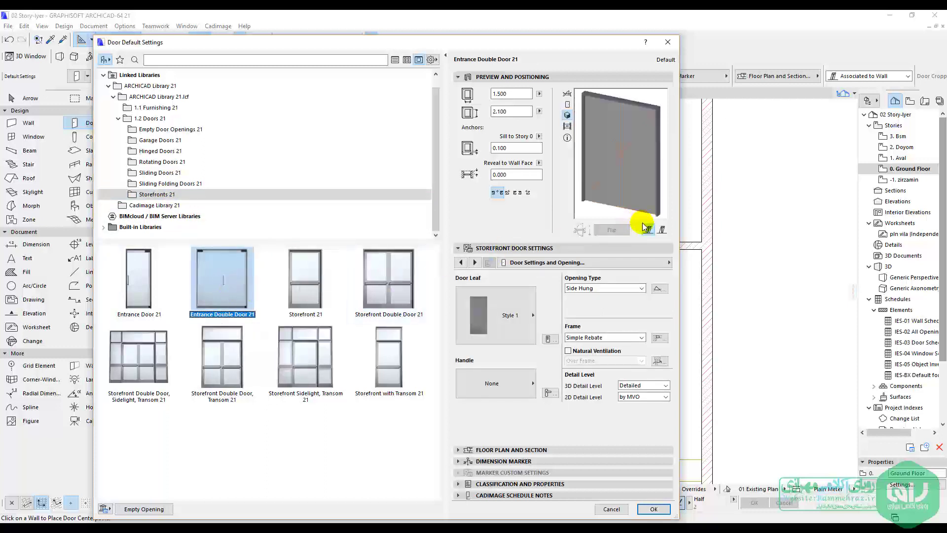
pyautogui.click(316, 301)
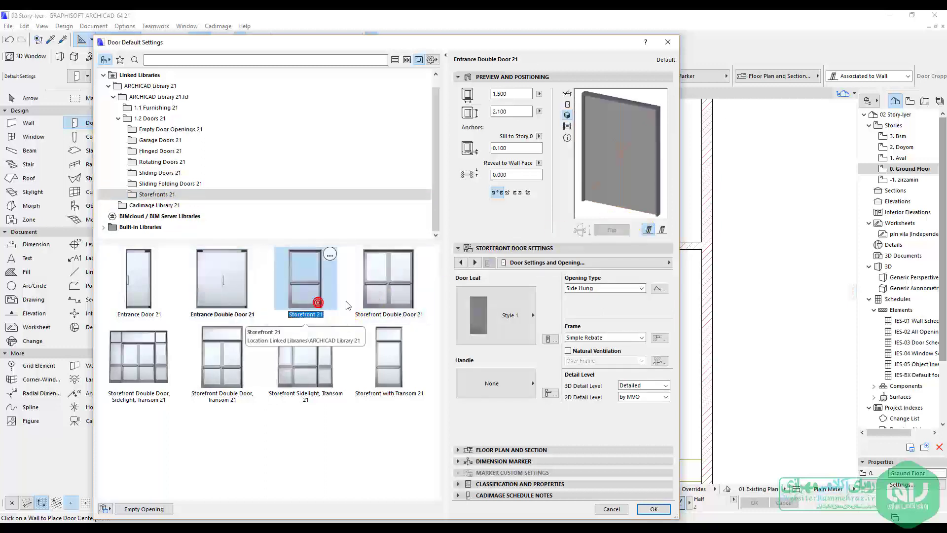
pyautogui.click(375, 293)
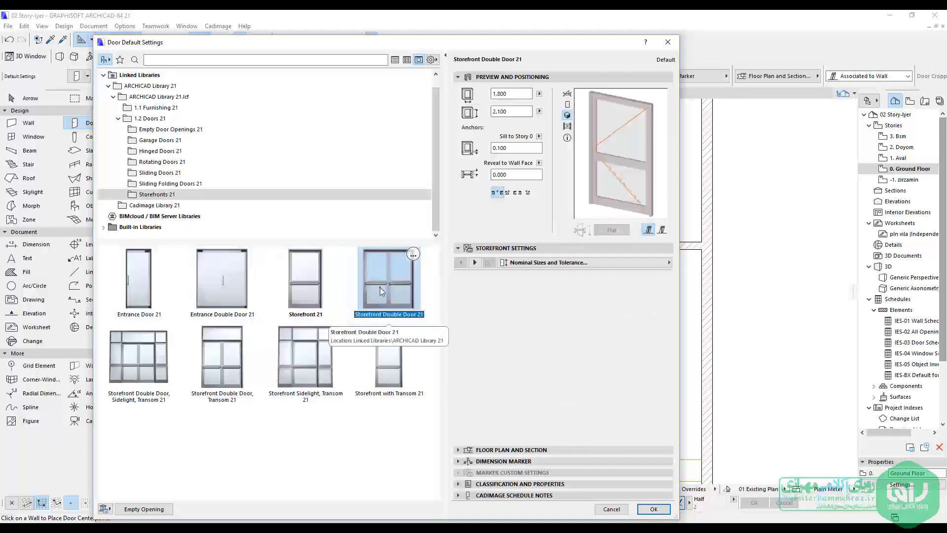
# Compare the storefront models with transoms and sidelights with the entrance doors, ending on Storefront Double Door, Sidelight, Transom 21
pyautogui.click(370, 373)
pyautogui.click(232, 368)
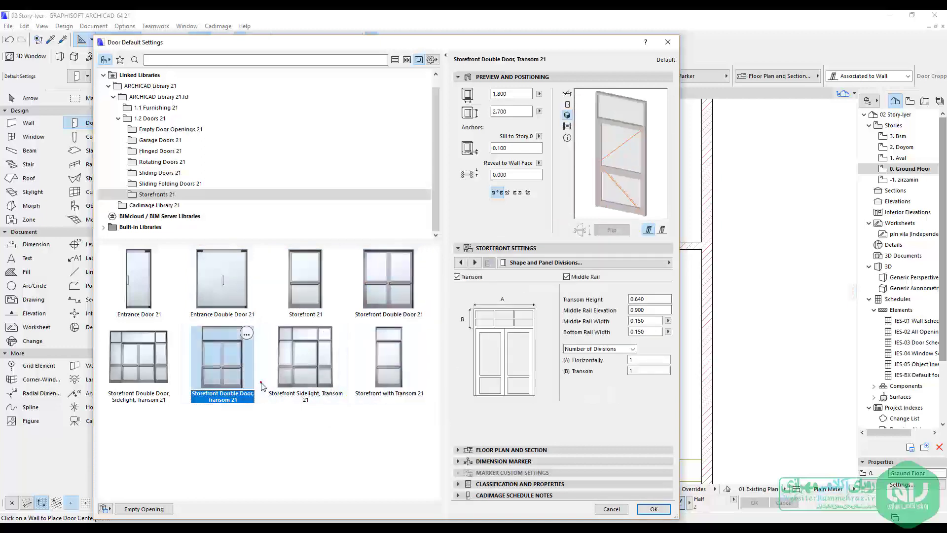
pyautogui.click(312, 362)
pyautogui.click(161, 367)
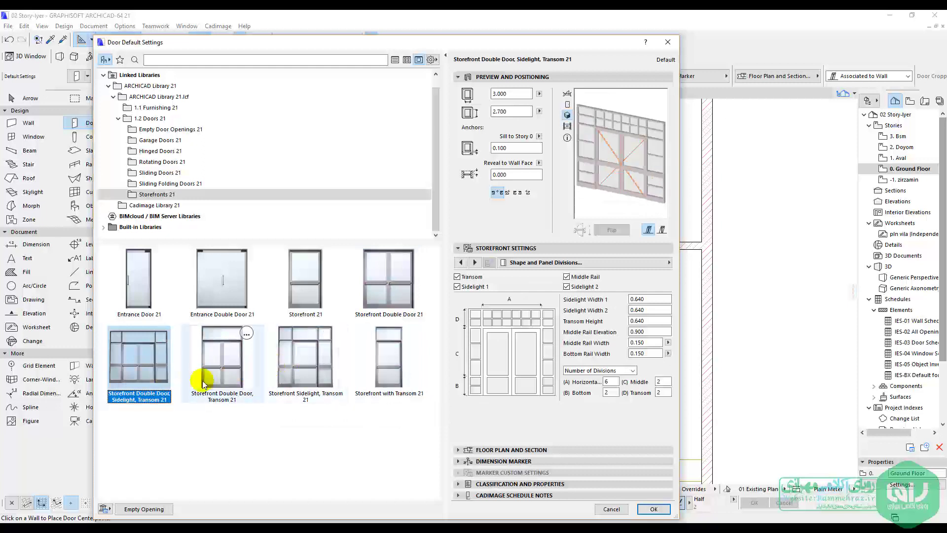
pyautogui.click(138, 291)
pyautogui.click(222, 281)
pyautogui.click(139, 357)
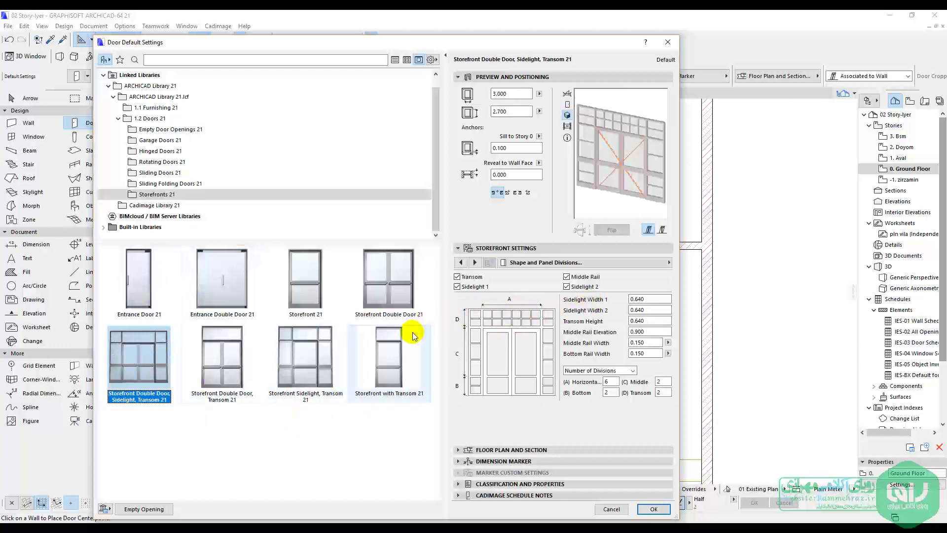
# Choose Door 21 from the Hinged Doors 21 folder and enlarge the door settings dialog and its preview
pyautogui.click(174, 140)
pyautogui.click(185, 151)
pyautogui.scroll(-4, 247, 387)
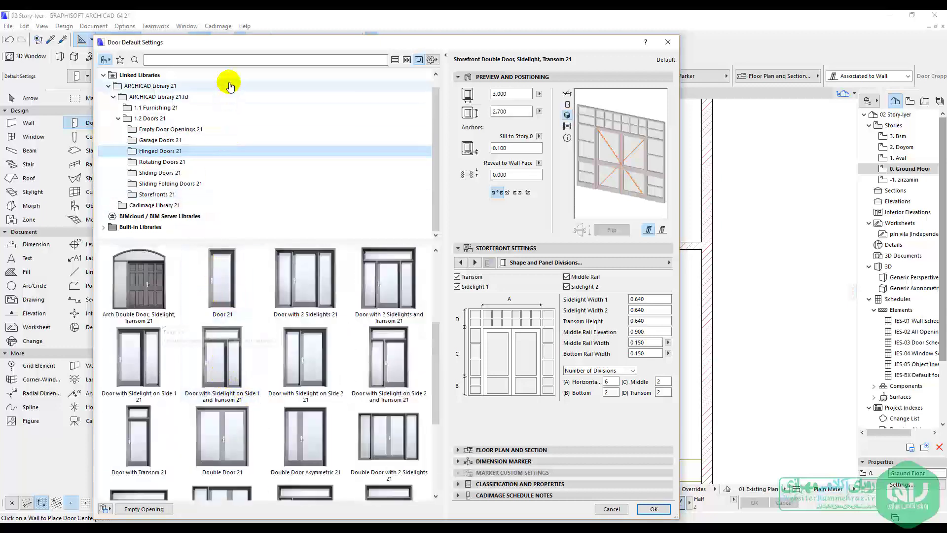
pyautogui.moveTo(233, 45); pyautogui.dragTo(270, 421)
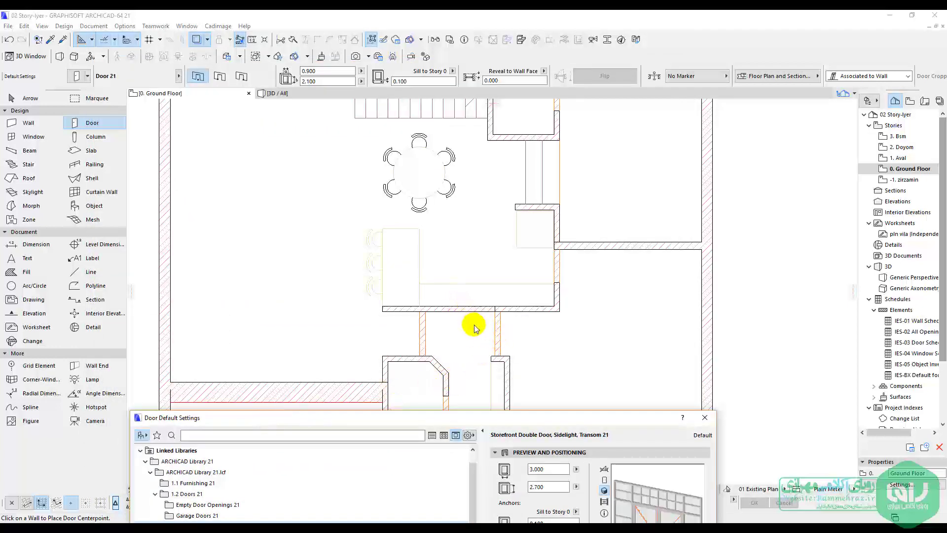
pyautogui.moveTo(434, 421); pyautogui.dragTo(437, 39)
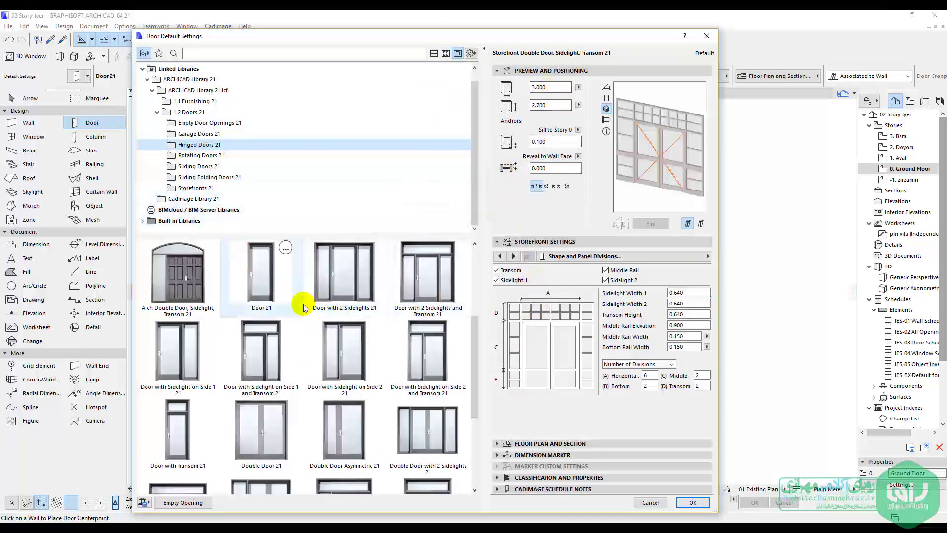
pyautogui.click(262, 284)
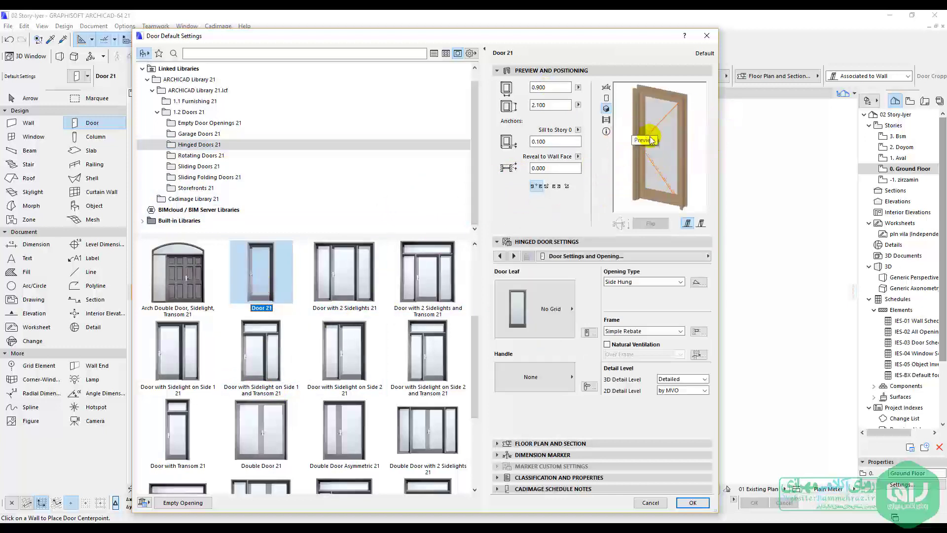
pyautogui.moveTo(722, 165); pyautogui.dragTo(818, 175)
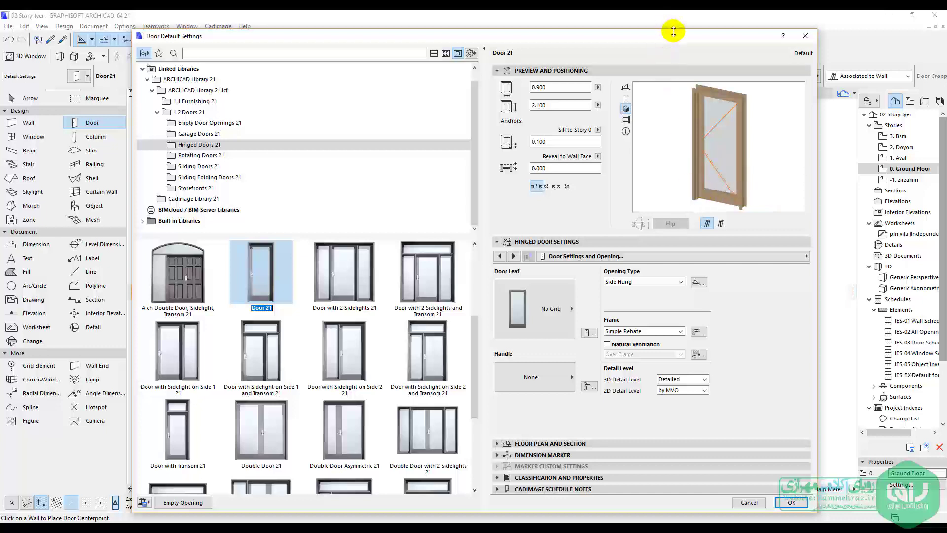
pyautogui.moveTo(673, 31); pyautogui.dragTo(671, 13)
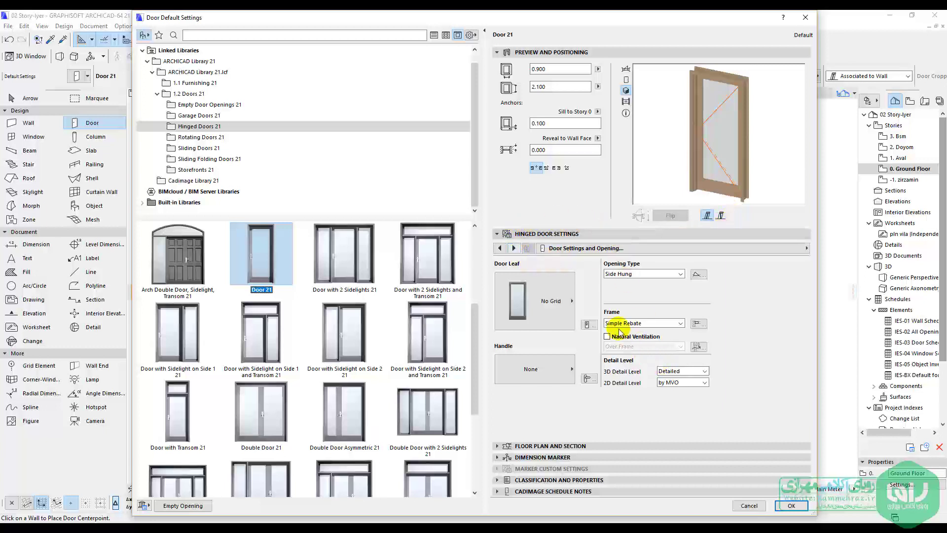
# Set the width of Door 21 to 1.2
pyautogui.click(543, 69)
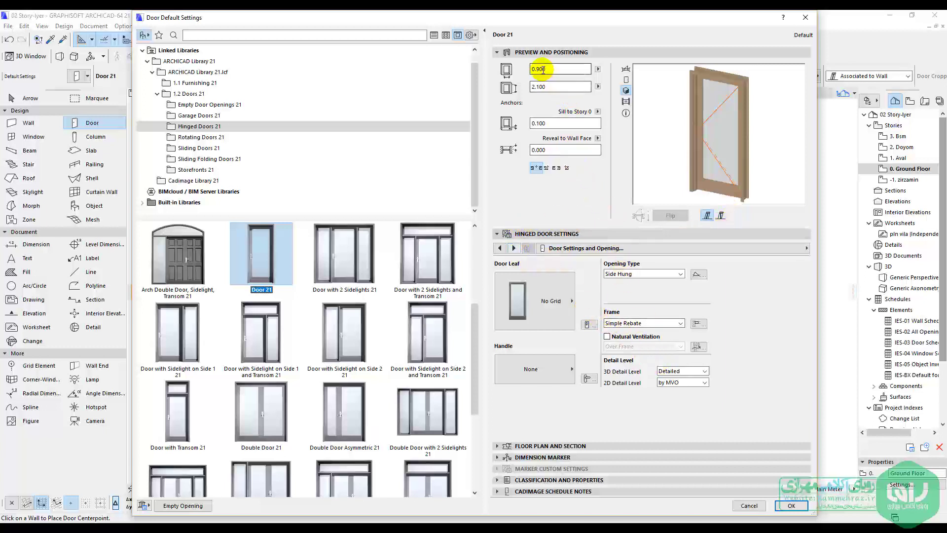
pyautogui.doubleClick(562, 73)
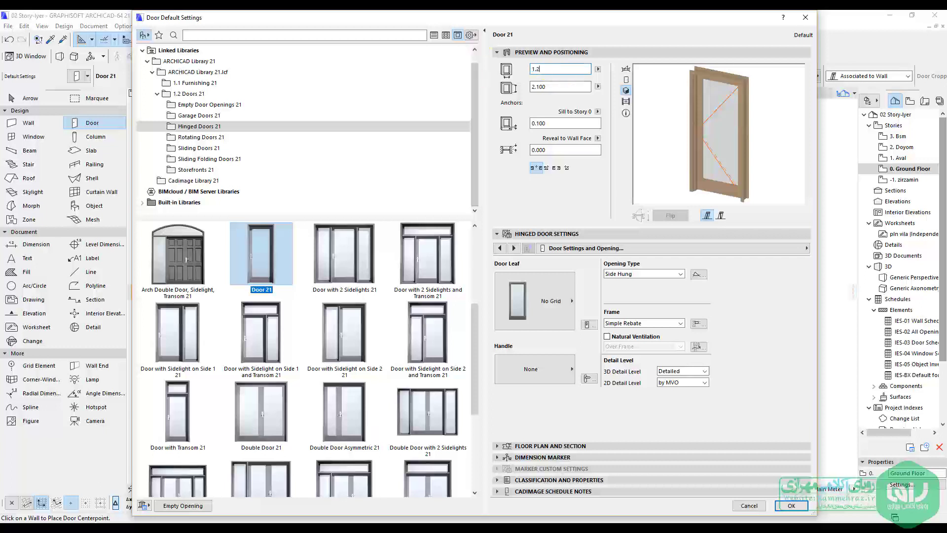
pyautogui.write('1.2')
pyautogui.click(552, 89)
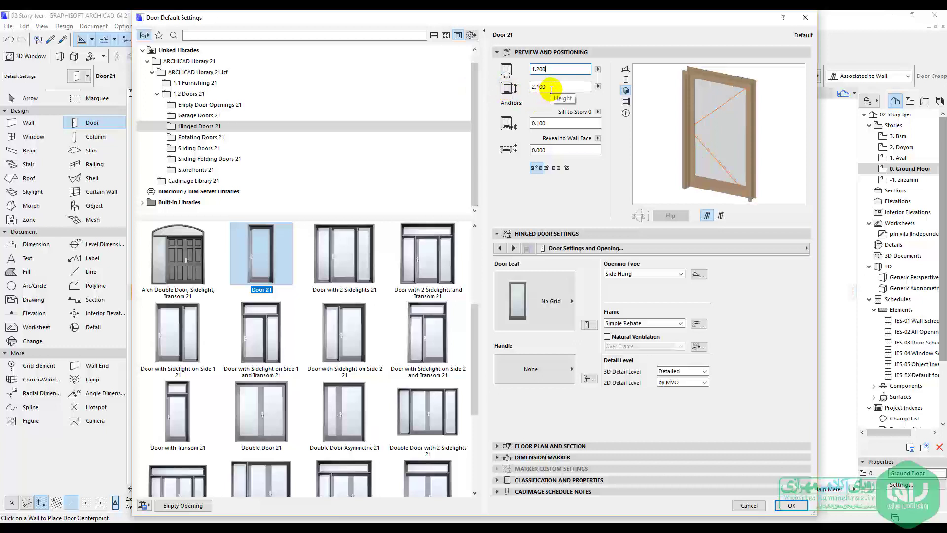
pyautogui.click(552, 70)
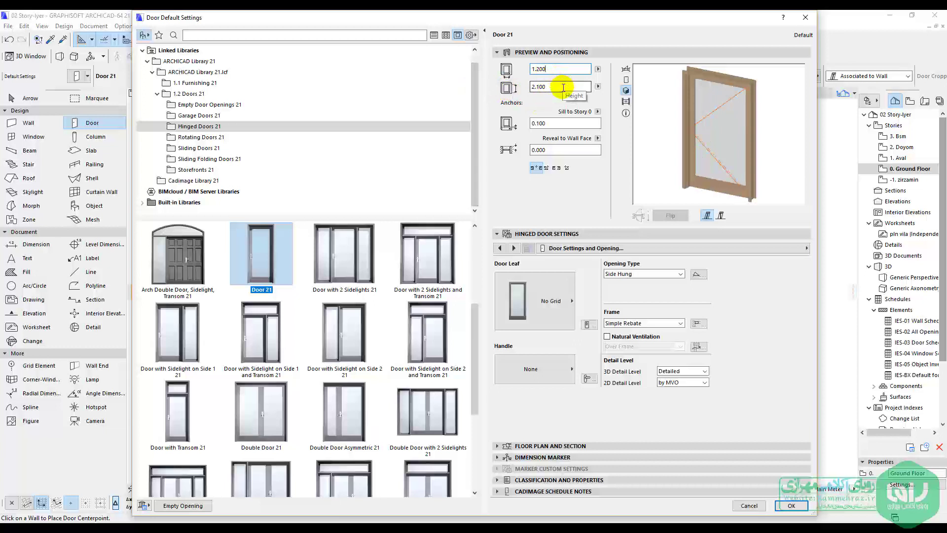
# Examine the height and Sill to Story 0 values of Door 21
pyautogui.doubleClick(563, 87)
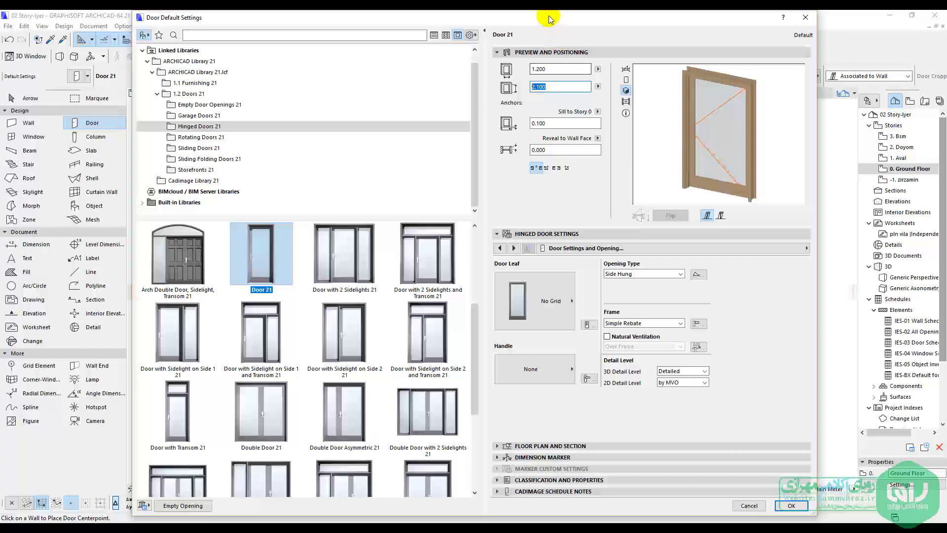
pyautogui.moveTo(551, 18); pyautogui.dragTo(550, 20)
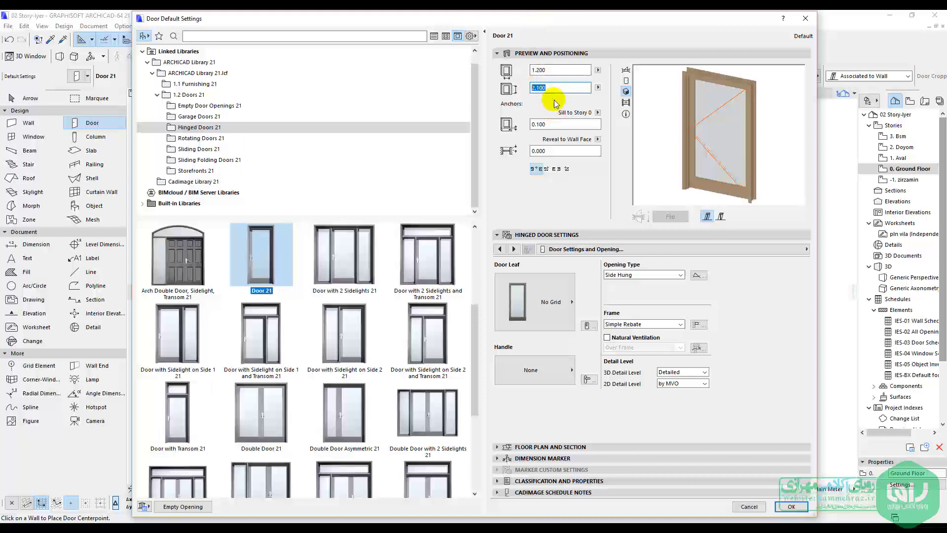
pyautogui.click(556, 124)
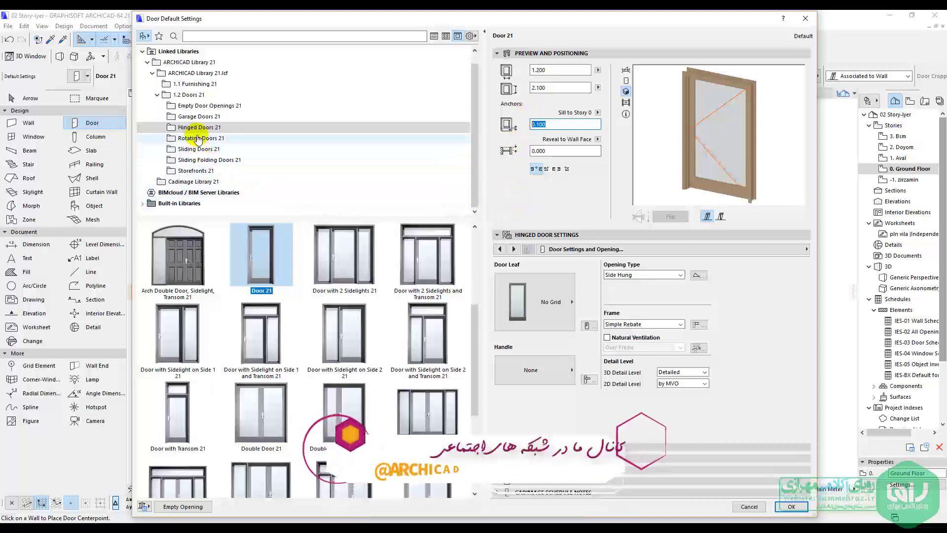
# Check the width of Door 21 against the wall openings in the ground floor plan behind the settings dialog
pyautogui.doubleClick(546, 70)
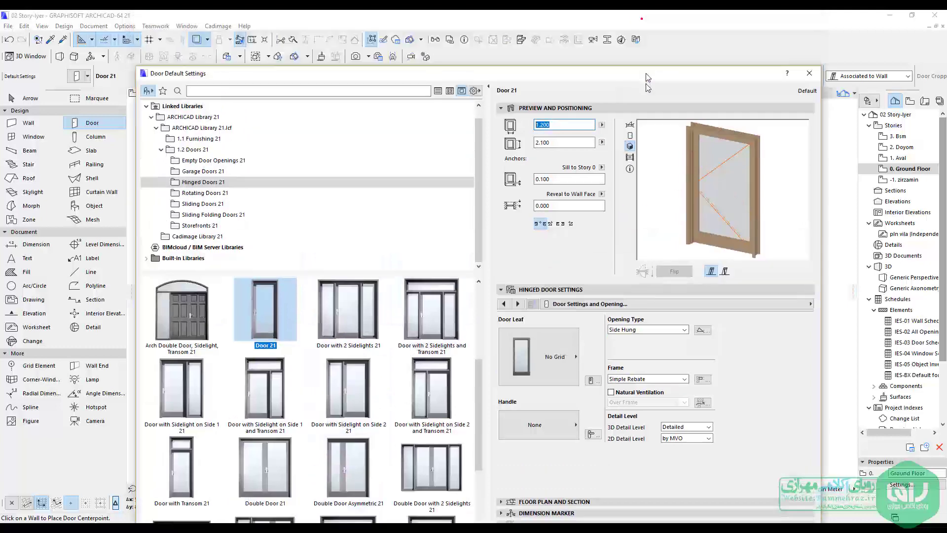
pyautogui.moveTo(641, 19); pyautogui.dragTo(645, 466)
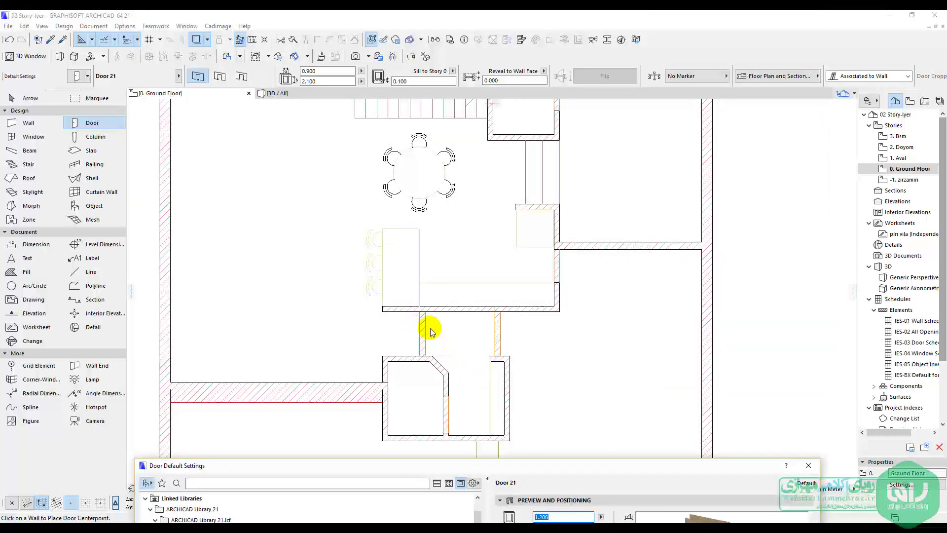
pyautogui.moveTo(478, 467); pyautogui.dragTo(452, 24)
# Review the height and Sill to Story 0 values of Door 21 and accept the door settings
pyautogui.click(520, 87)
pyautogui.moveTo(520, 87); pyautogui.dragTo(494, 87)
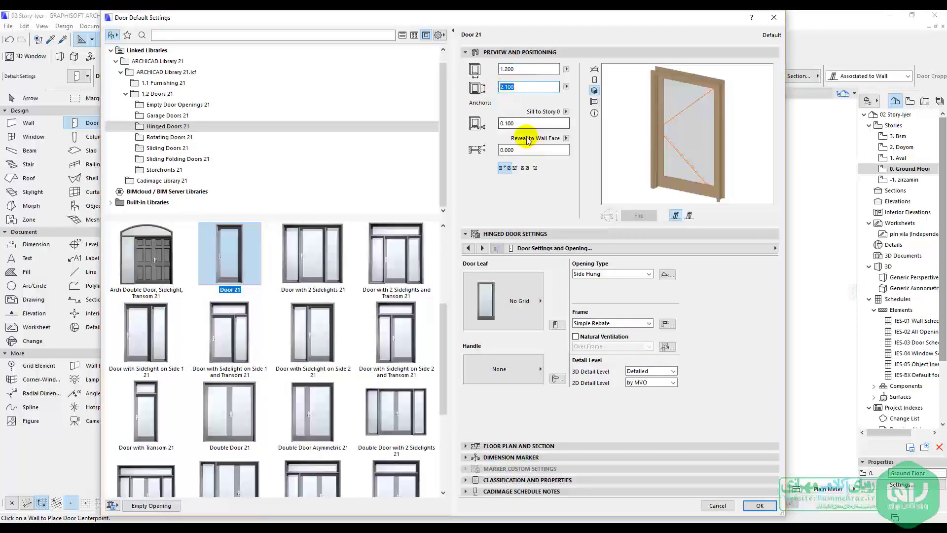
pyautogui.click(519, 124)
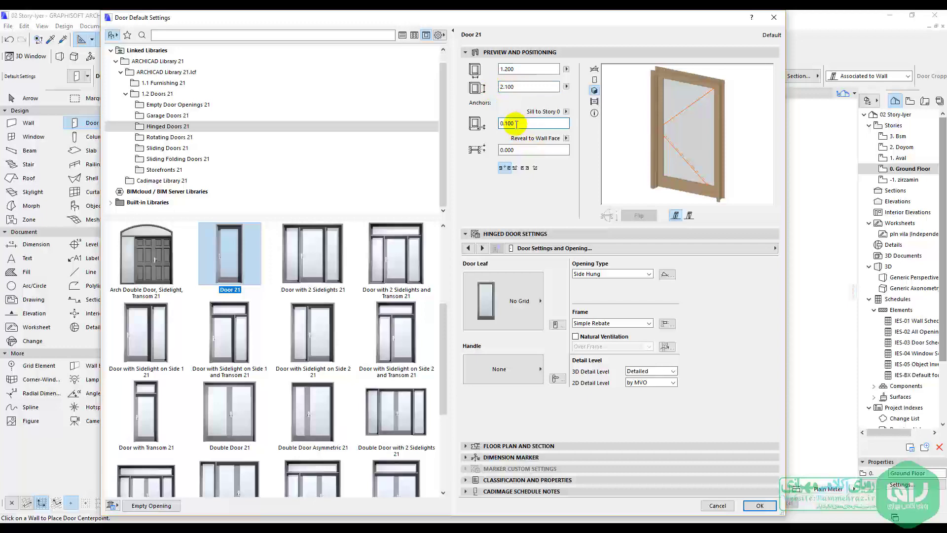
pyautogui.moveTo(518, 124); pyautogui.dragTo(498, 125)
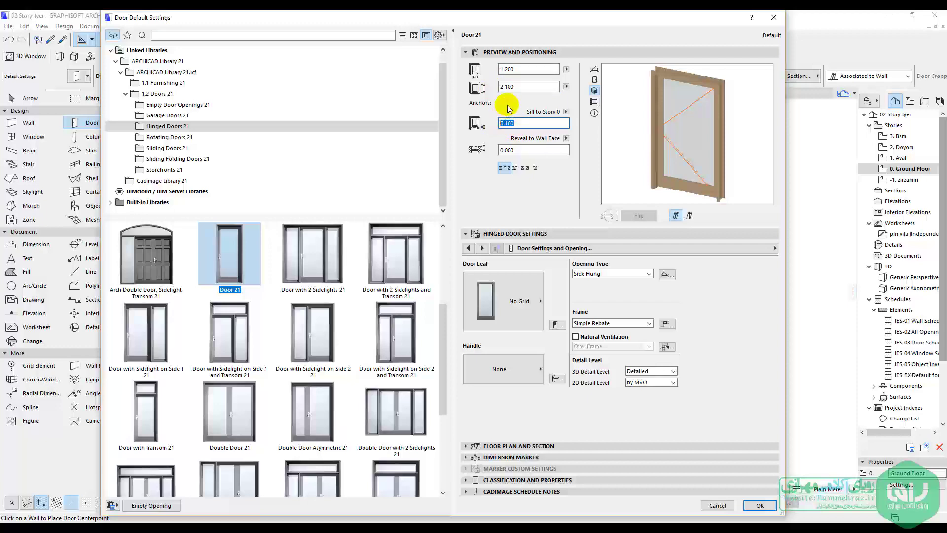
pyautogui.moveTo(538, 20); pyautogui.dragTo(564, 40)
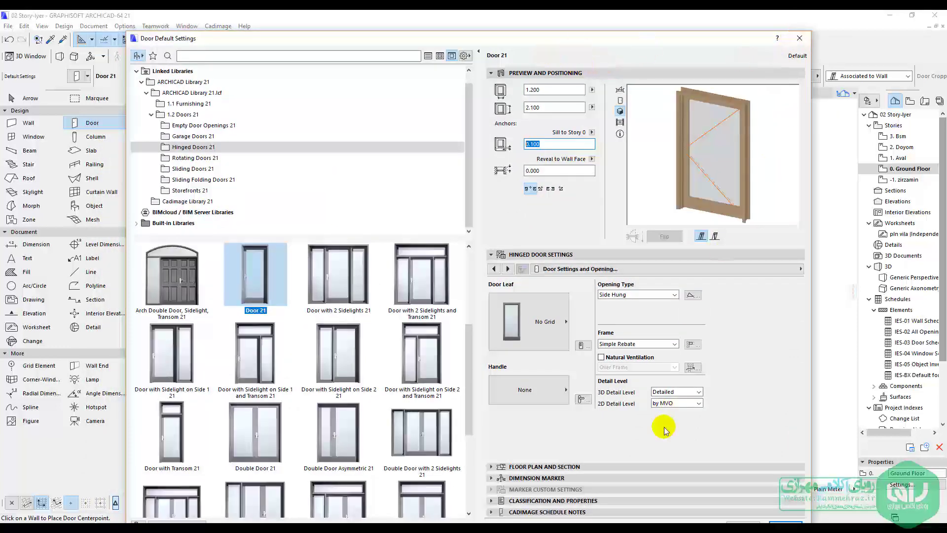
pyautogui.moveTo(611, 38); pyautogui.dragTo(589, 16)
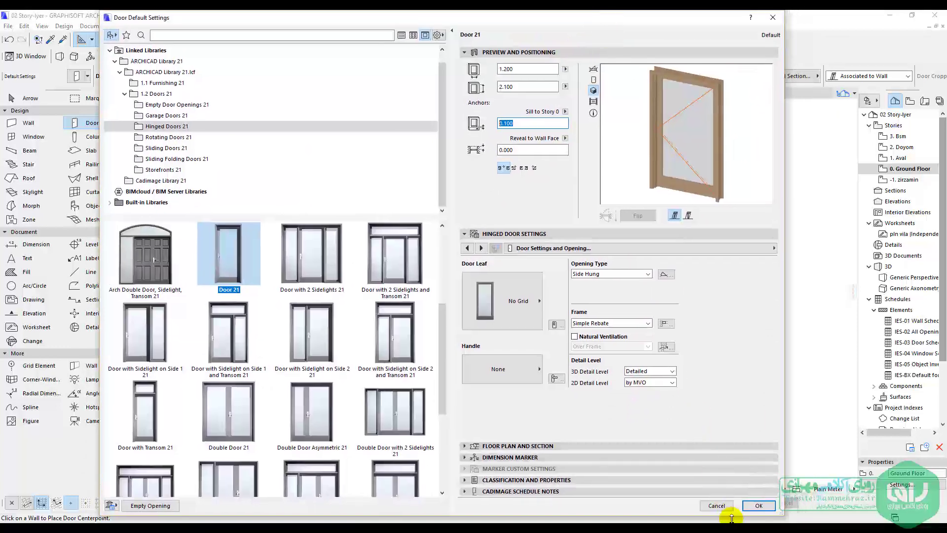
pyautogui.click(759, 505)
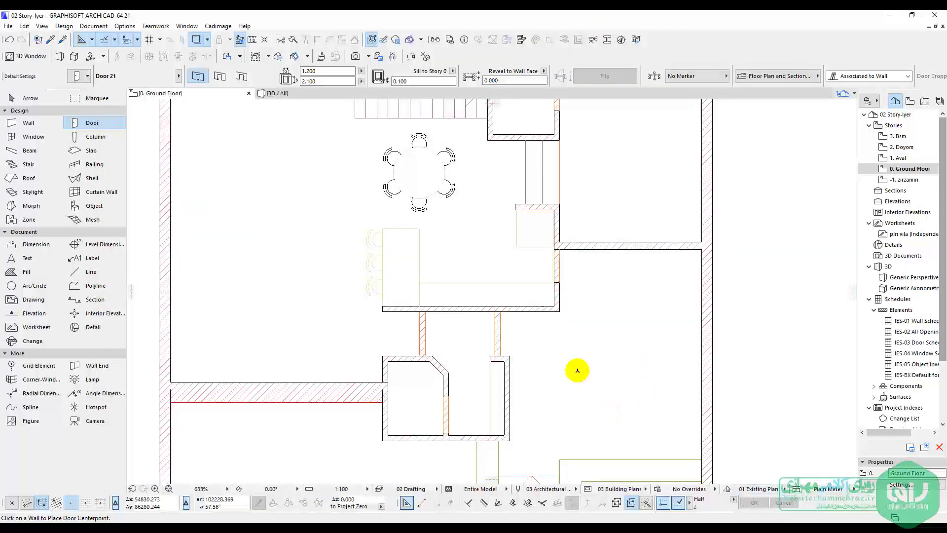
# Examine the entrance steps, the small room and the nearby wall openings in the ground floor plan
pyautogui.scroll(-3, 572, 382)
pyautogui.scroll(5, 558, 321)
pyautogui.scroll(1, 551, 331)
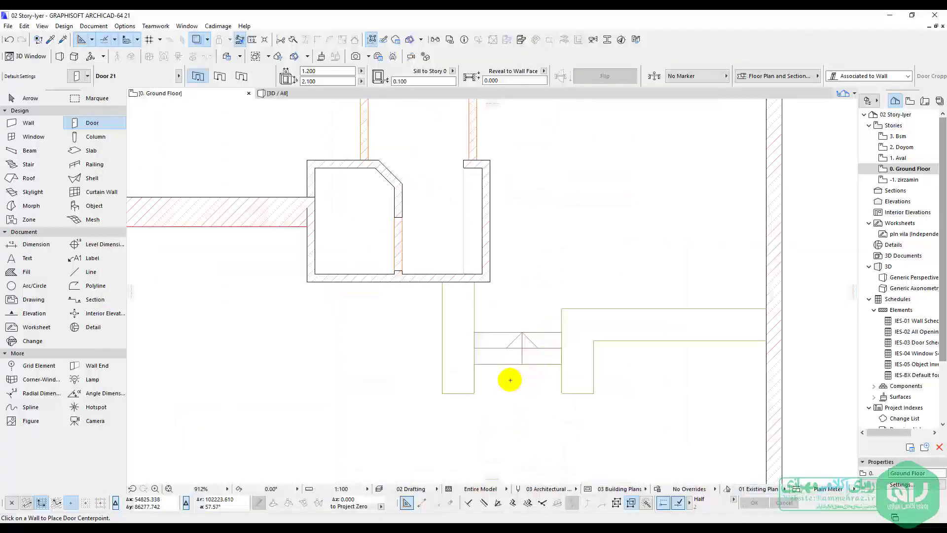
pyautogui.scroll(3, 492, 366)
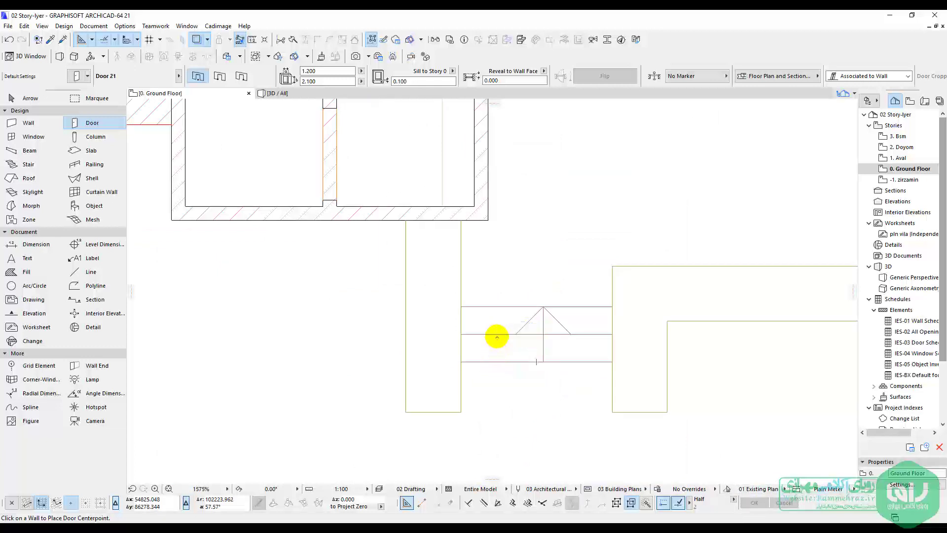
pyautogui.moveTo(497, 306); pyautogui.dragTo(492, 459, button='middle')
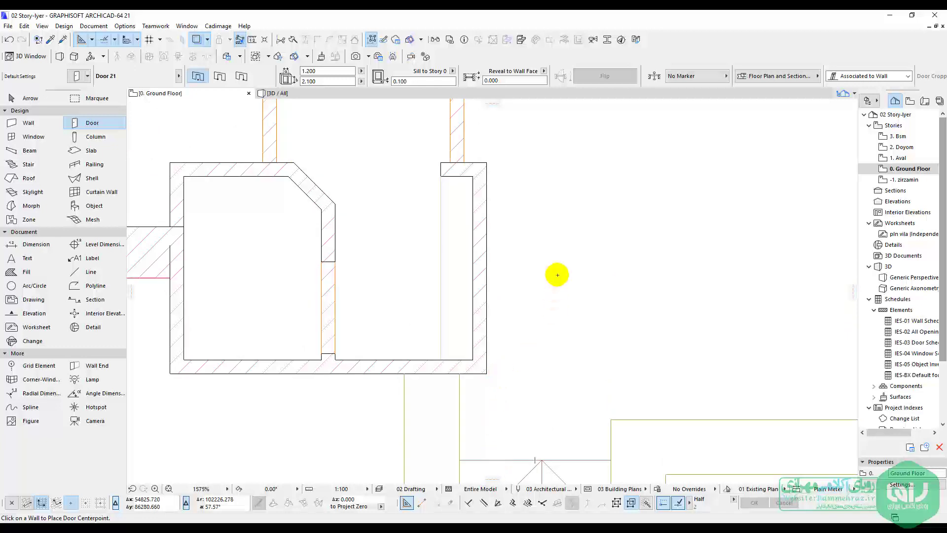
pyautogui.scroll(-2, 557, 274)
pyautogui.scroll(-1, 561, 309)
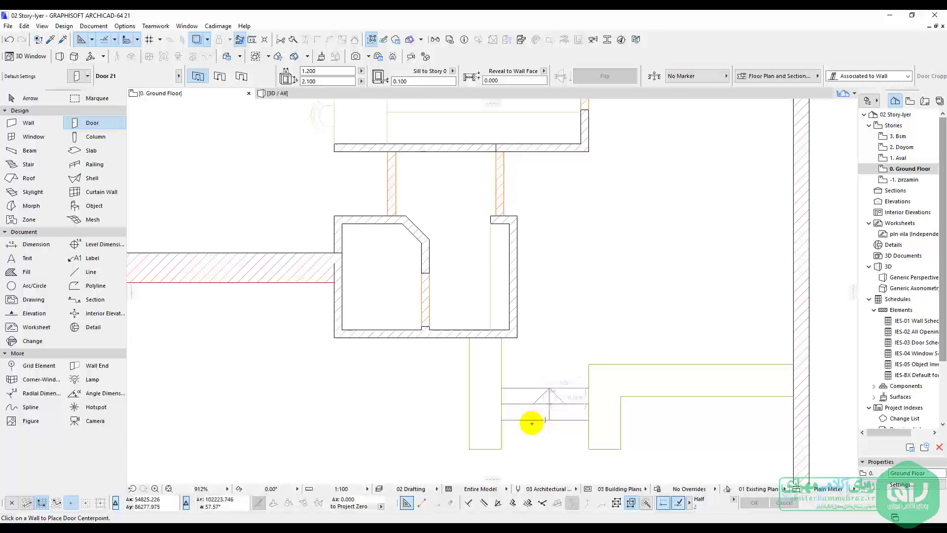
pyautogui.scroll(3, 530, 422)
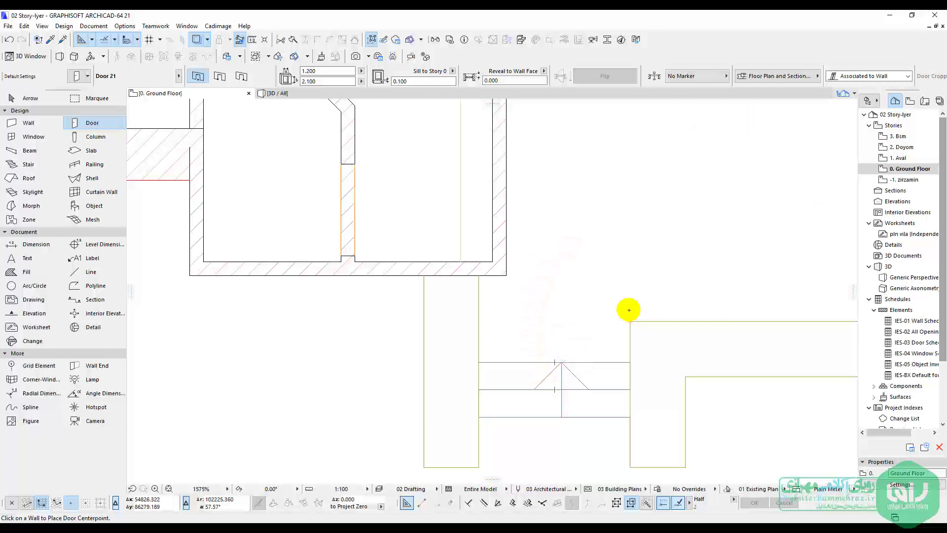
pyautogui.scroll(5, 587, 262)
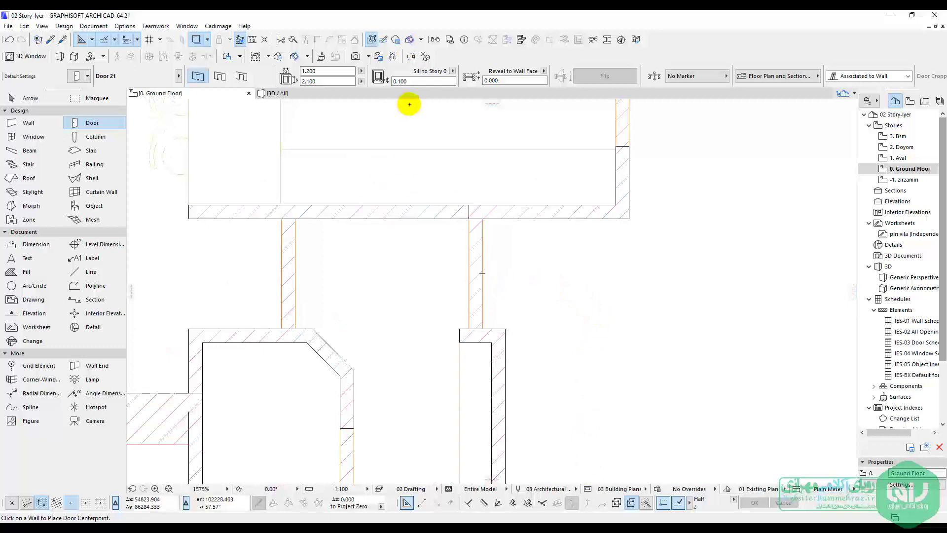
# Reopen the default door settings and set the Sill to Story 0 of Door 21 to 0.45
pyautogui.click(399, 81)
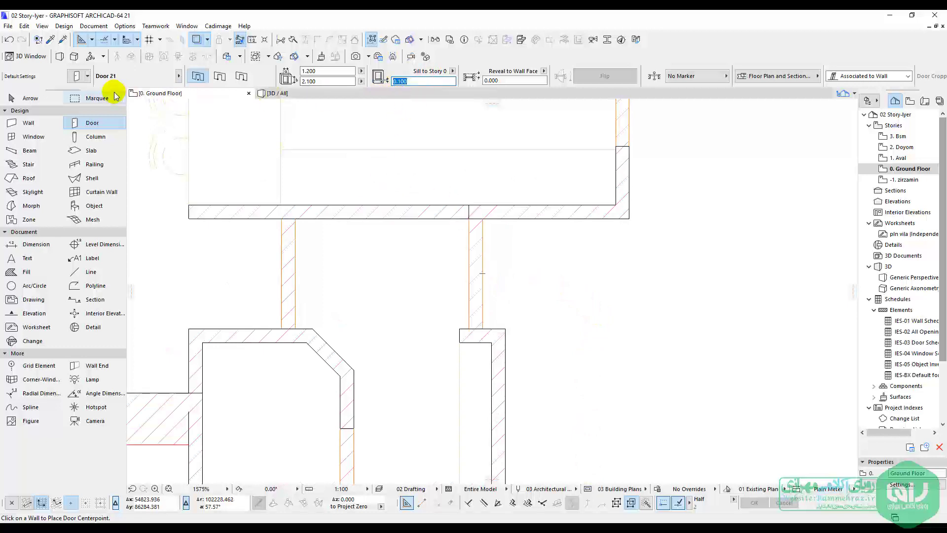
pyautogui.click(77, 76)
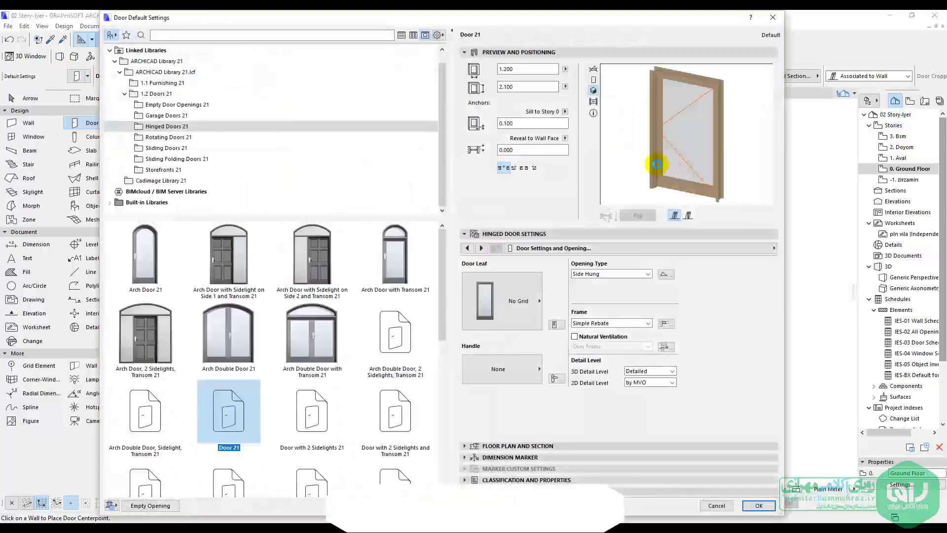
pyautogui.click(508, 122)
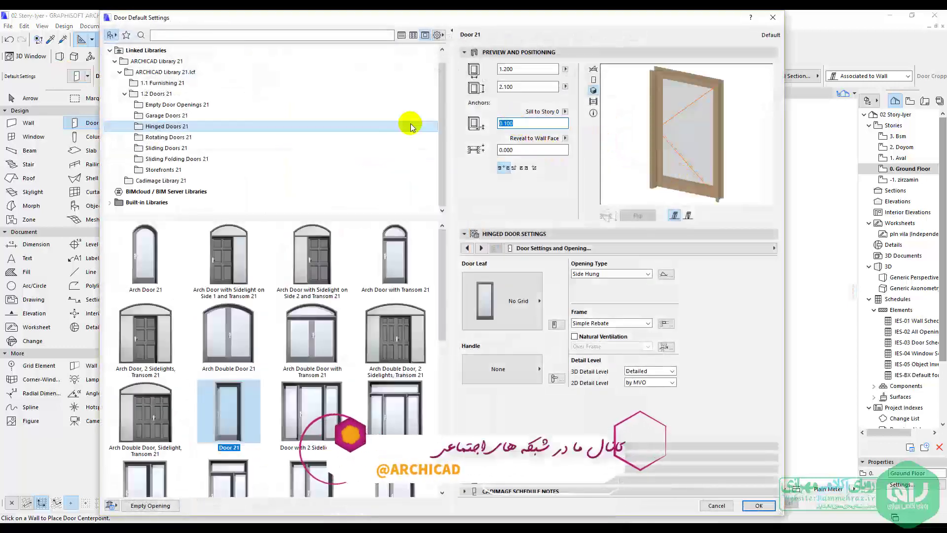
pyautogui.write('.45')
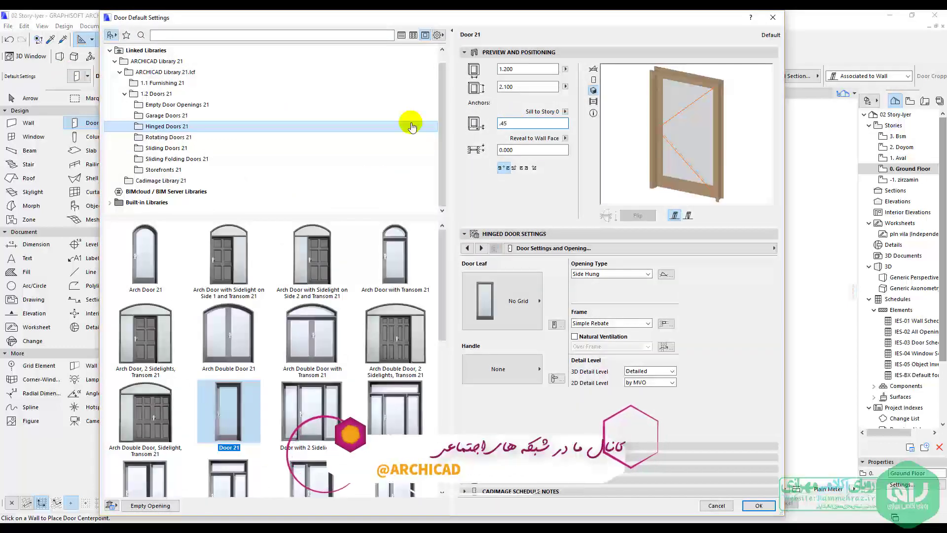
pyautogui.click(569, 223)
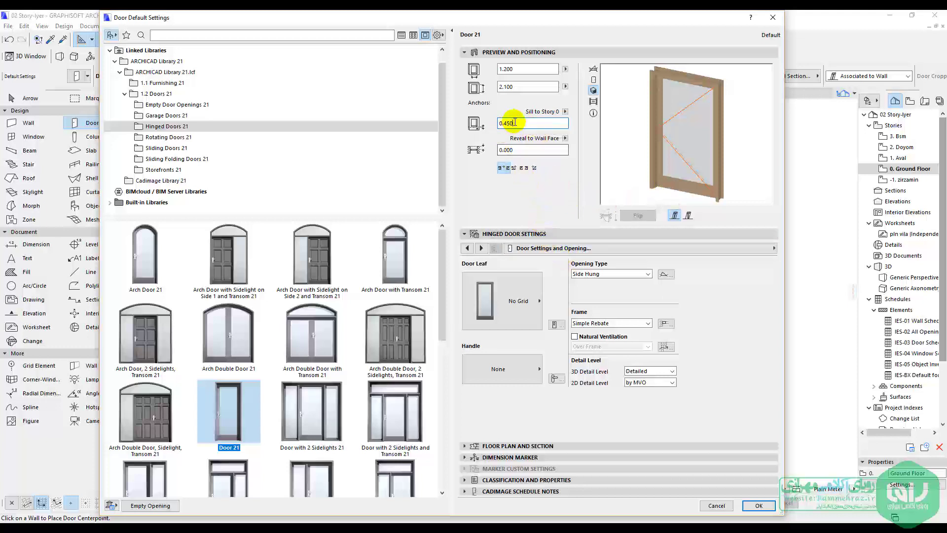
# Set the door leaf of Door 21 to Prairie Style
pyautogui.click(526, 149)
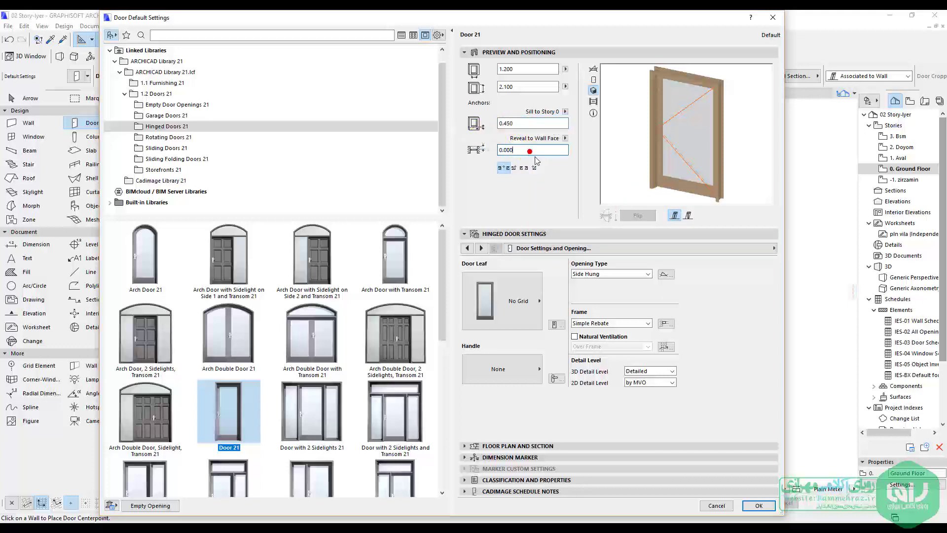
pyautogui.click(485, 297)
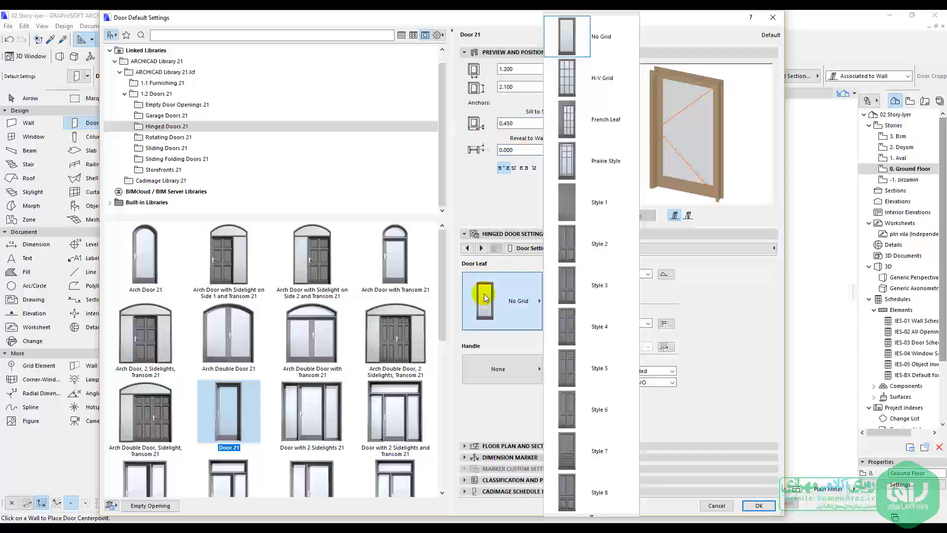
pyautogui.click(602, 154)
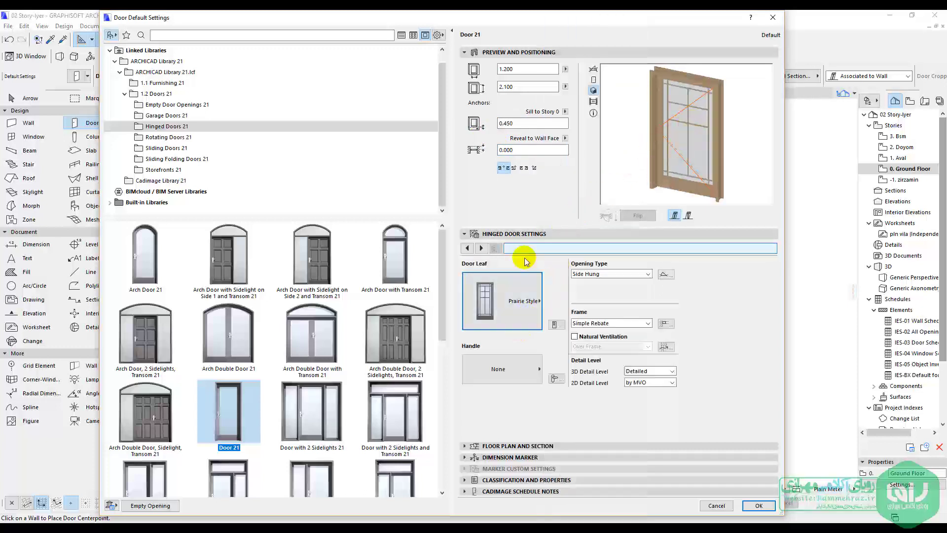
# Browse the other door leaf styles for Door 21 and check the plan's wall openings behind the settings dialog
pyautogui.click(498, 305)
pyautogui.scroll(-2, 575, 345)
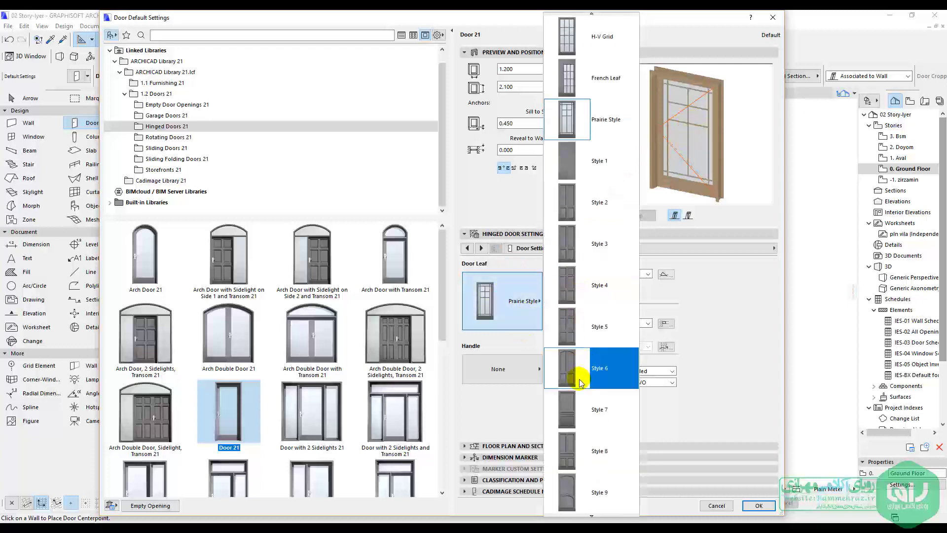
pyautogui.scroll(-7, 580, 394)
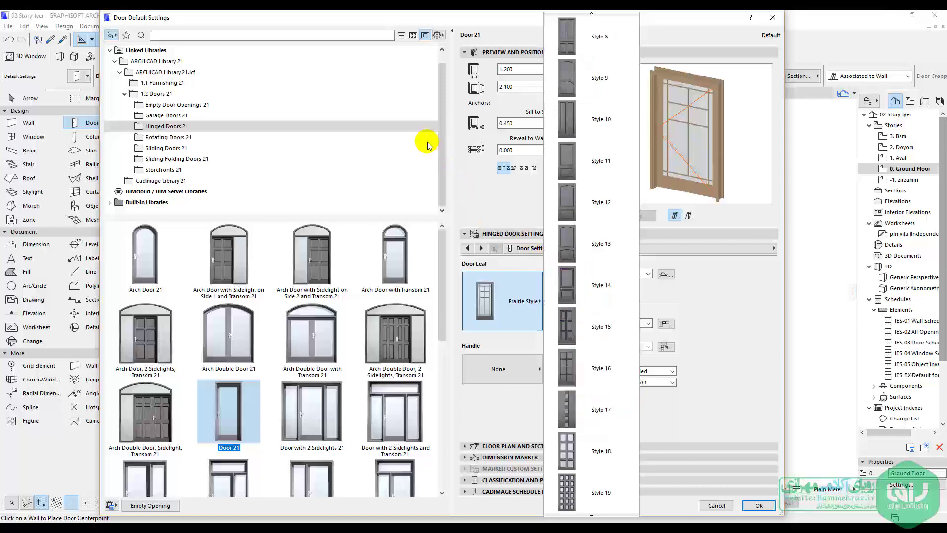
pyautogui.click(417, 132)
pyautogui.moveTo(436, 22); pyautogui.dragTo(488, 446)
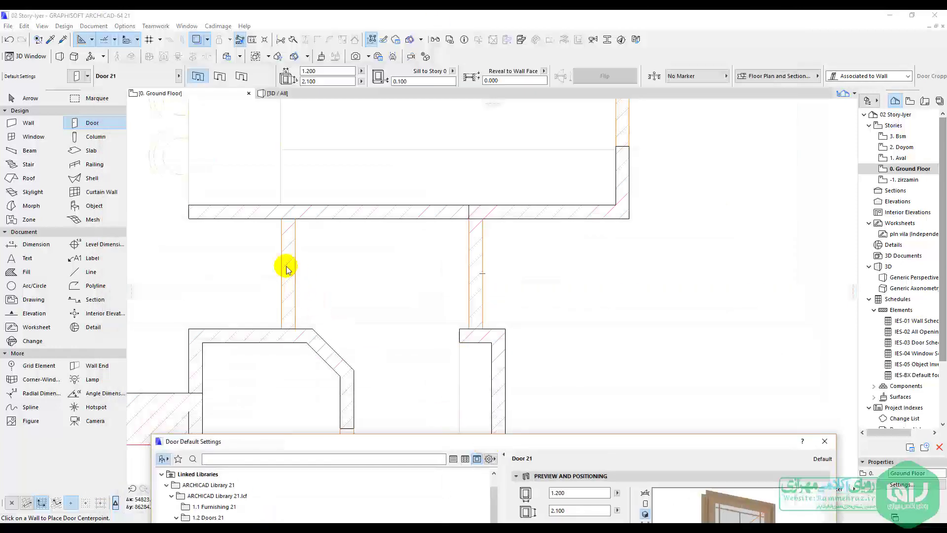
pyautogui.moveTo(537, 443); pyautogui.dragTo(494, 27)
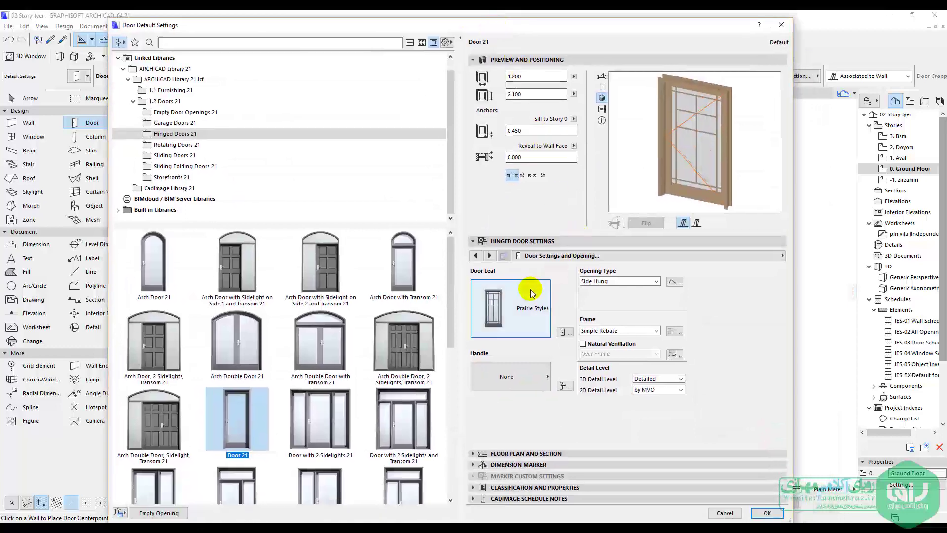